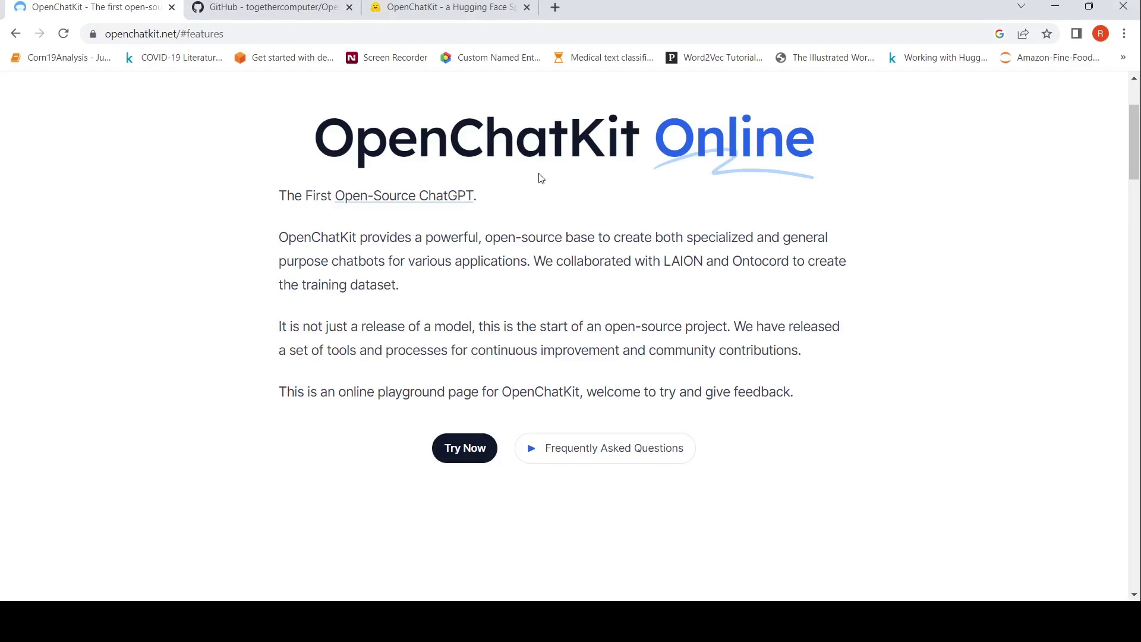
- Scroll past the features sections to the feedback app's empty chat suggesting 'Explain what AI is to a child'
scroll(555, 204, "up", 3)
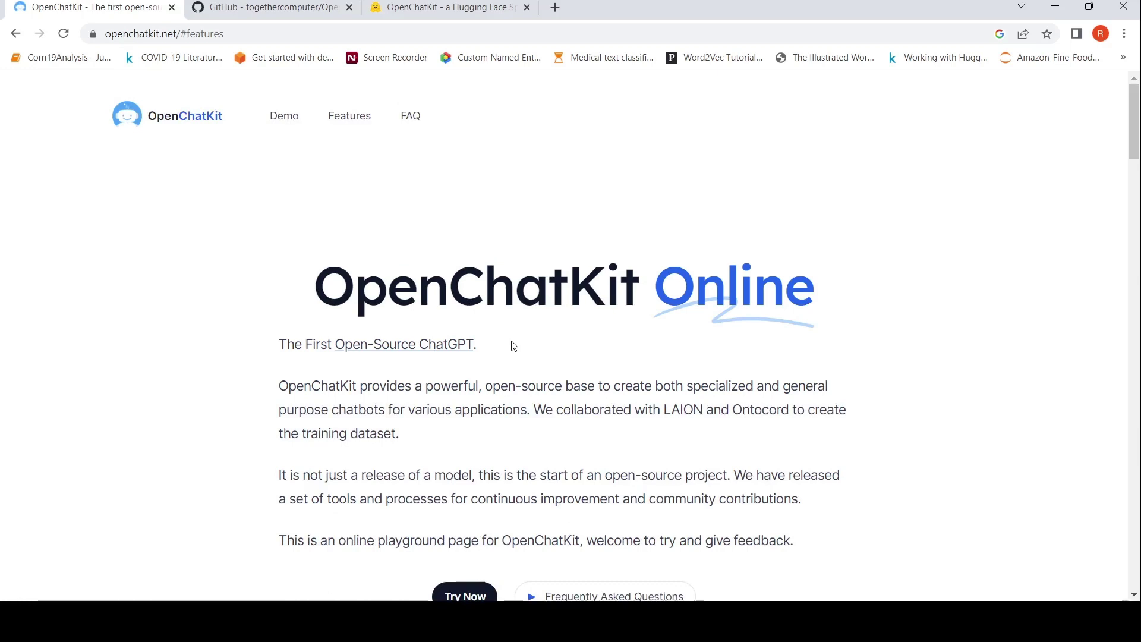
scroll(514, 345, "down", 1)
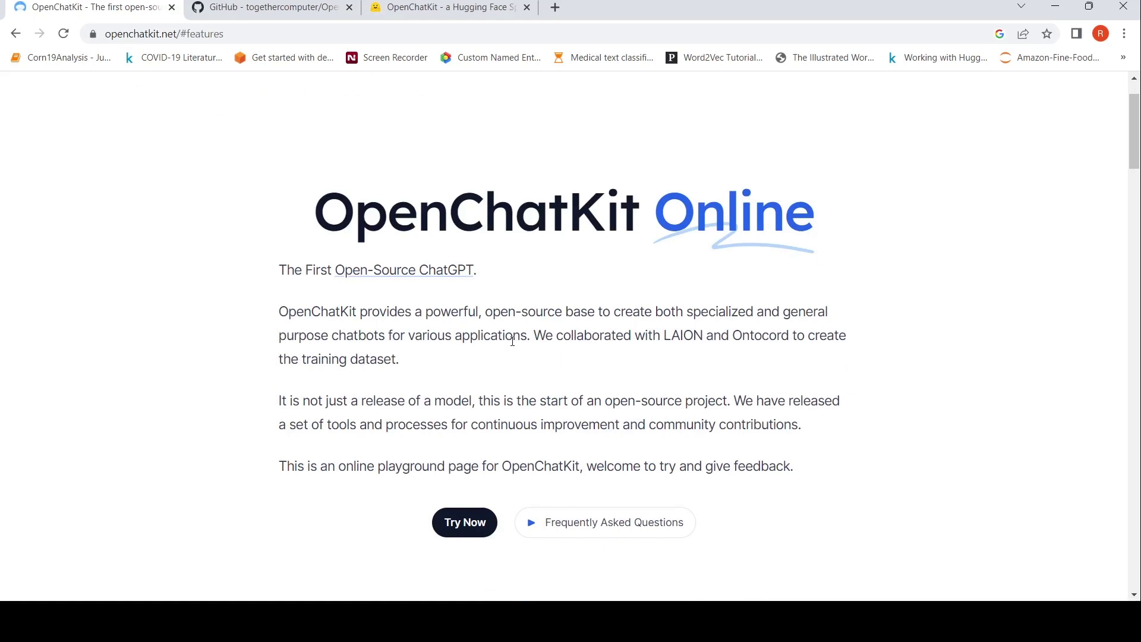
scroll(512, 341, "down", 1)
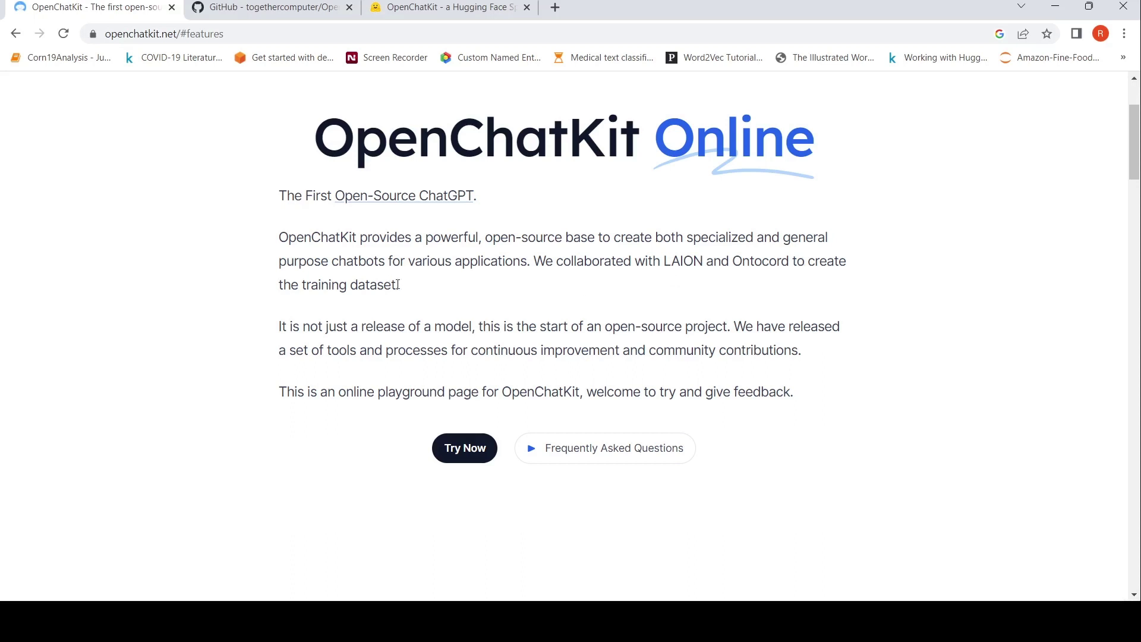
scroll(590, 258, "down", 1)
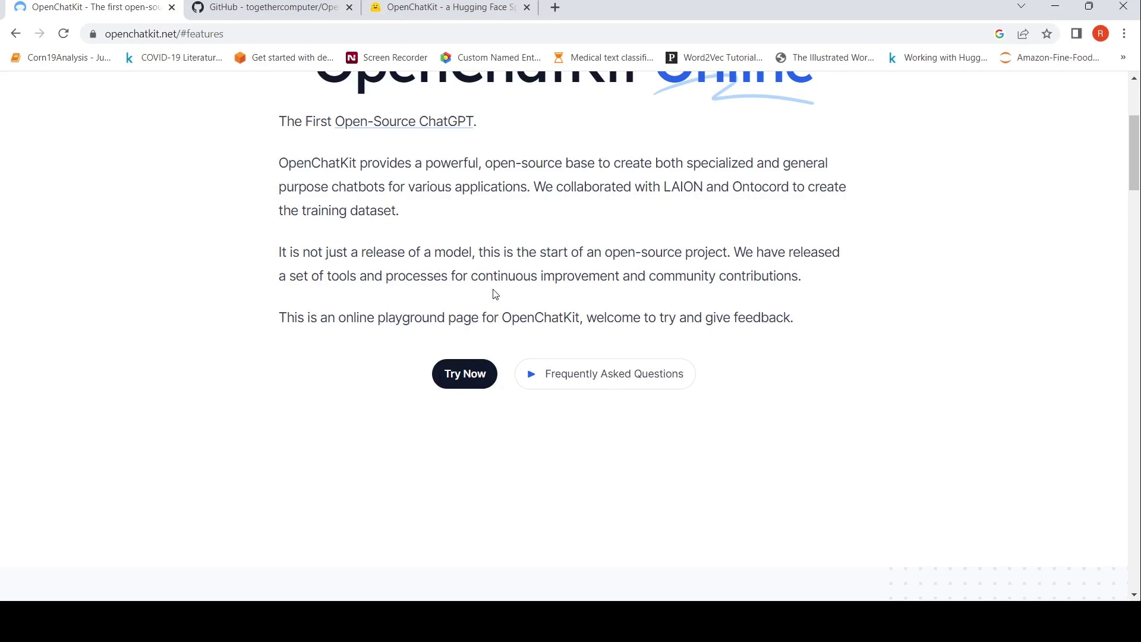
scroll(495, 294, "down", 3)
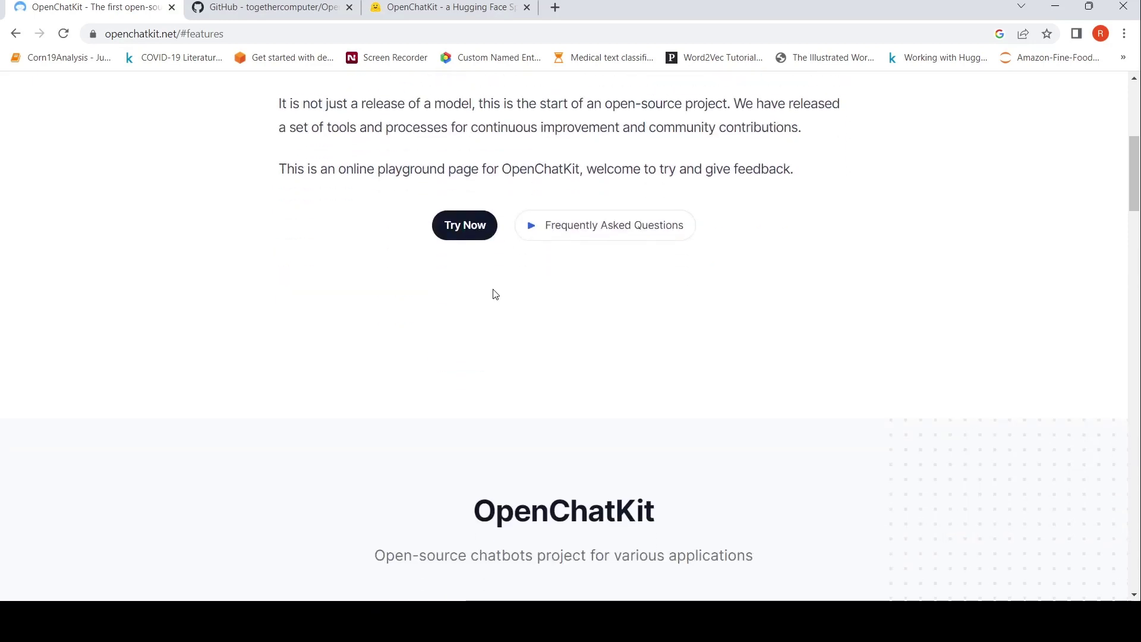
scroll(496, 294, "down", 4)
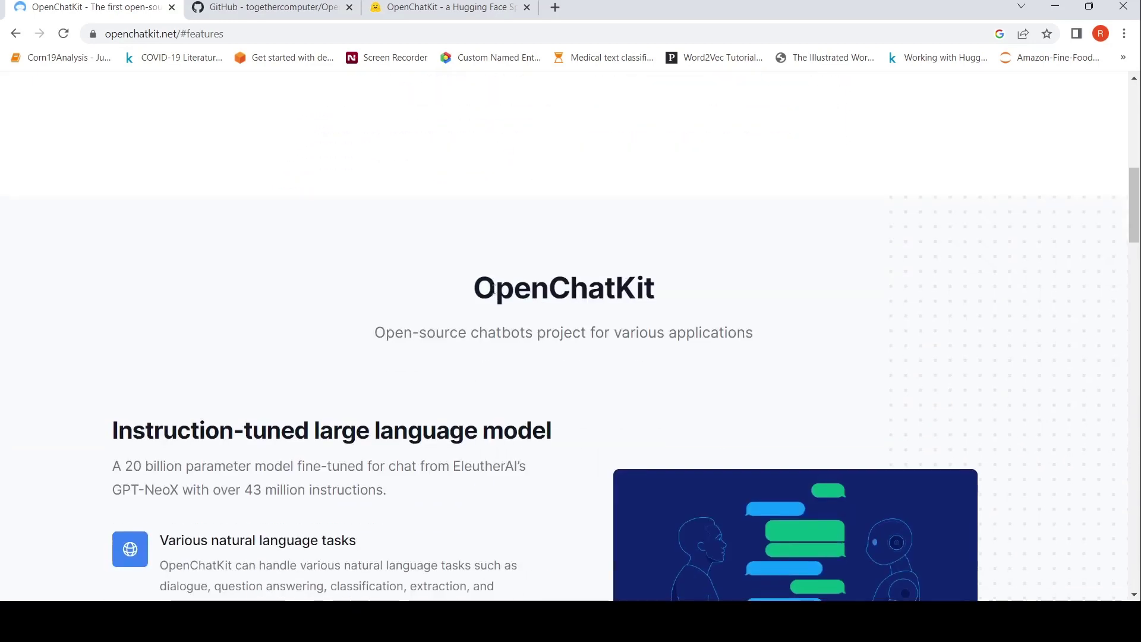
scroll(493, 289, "down", 1)
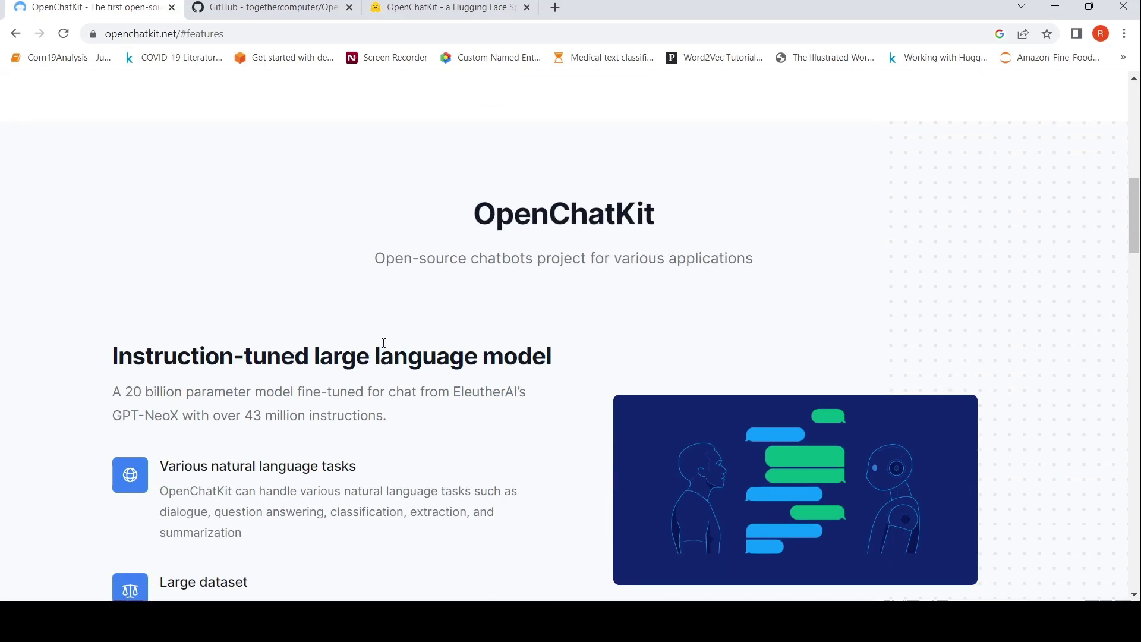
scroll(528, 290, "down", 2)
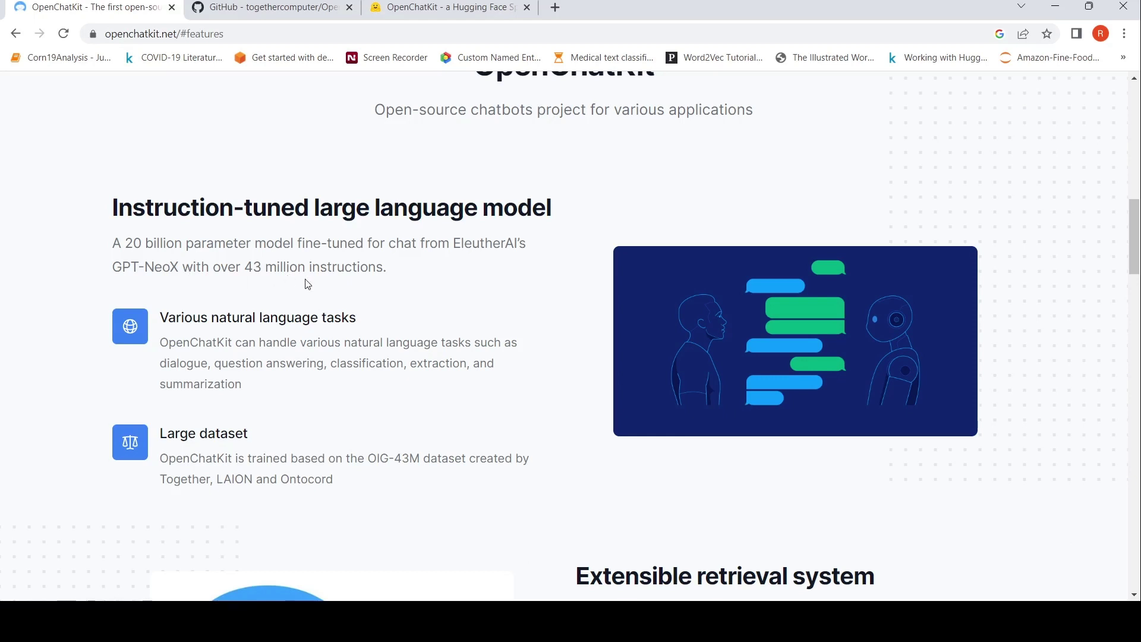
scroll(307, 284, "down", 1)
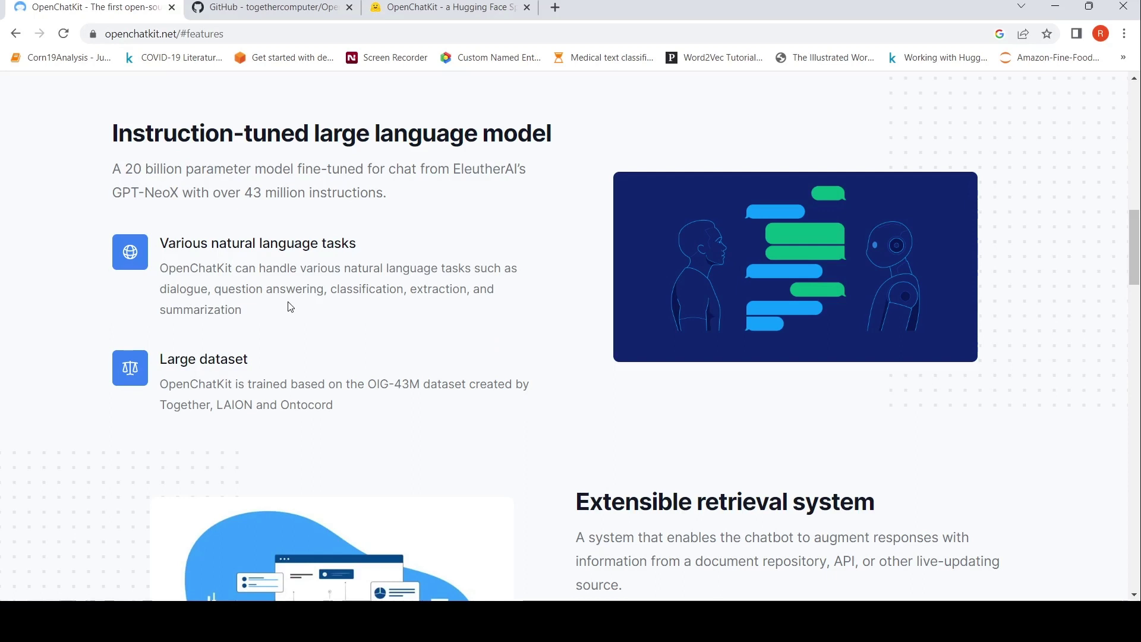
scroll(291, 306, "down", 2)
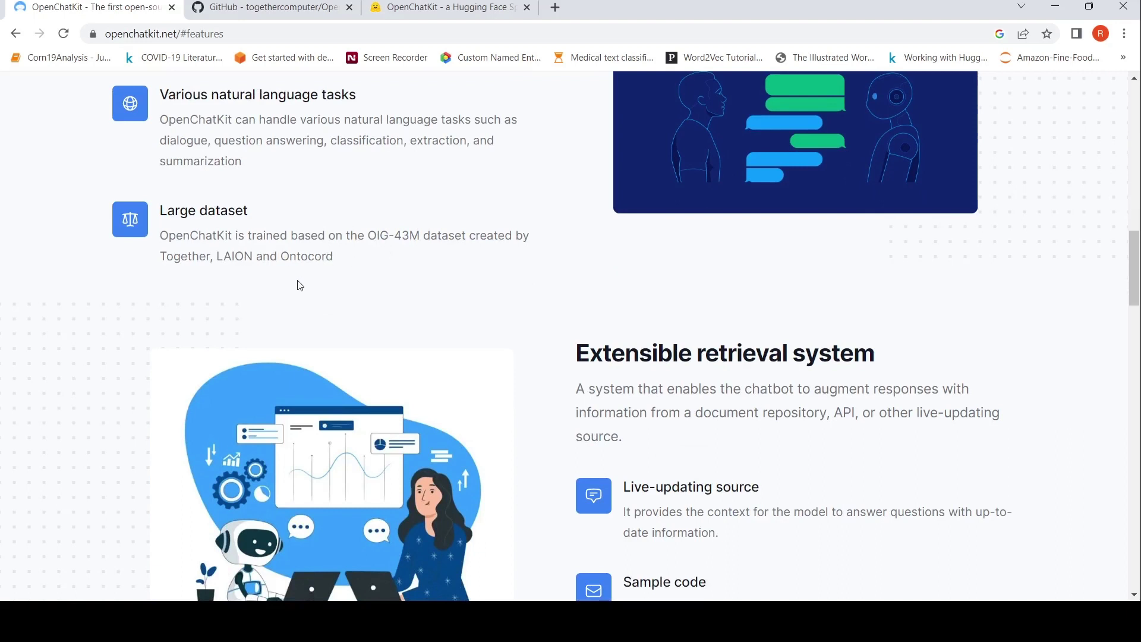
scroll(651, 224, "down", 2)
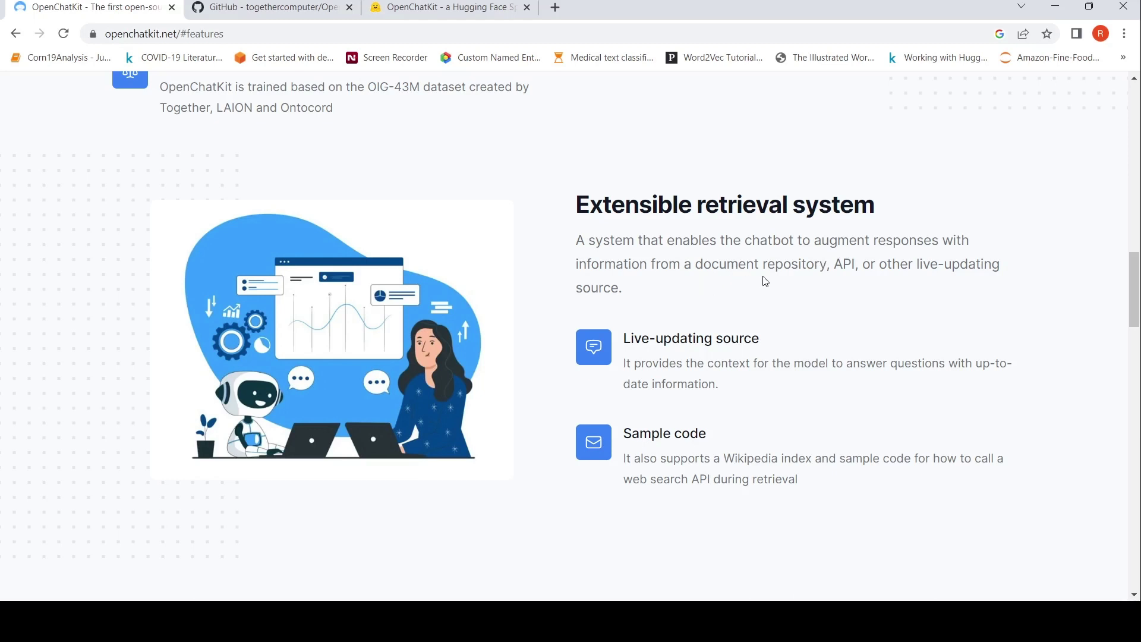
scroll(765, 282, "down", 3)
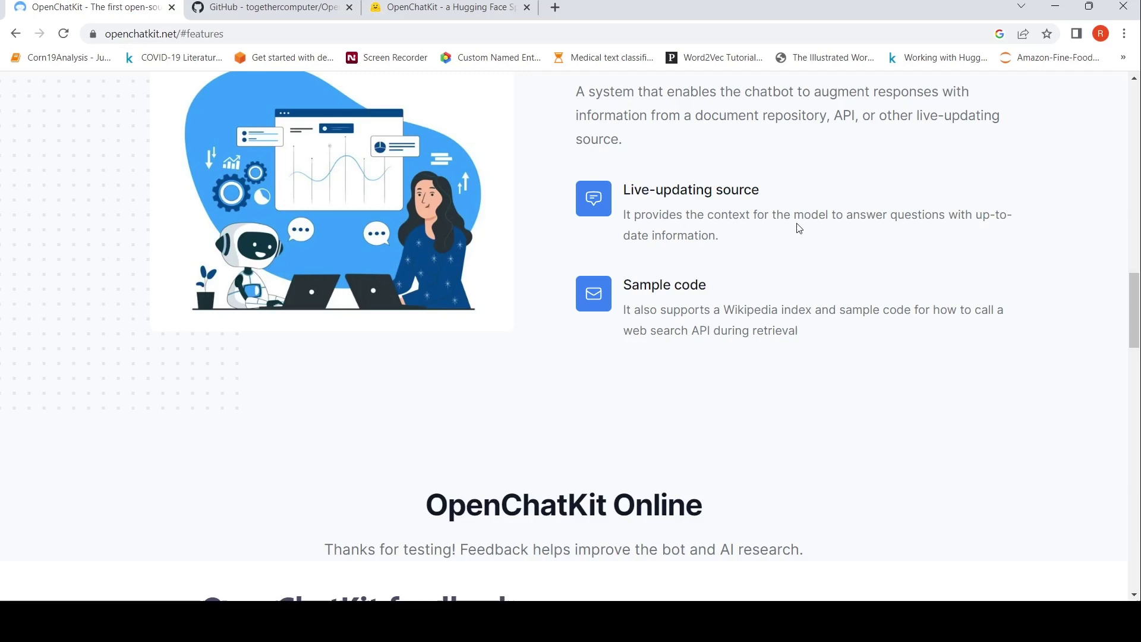
scroll(455, 282, "down", 5)
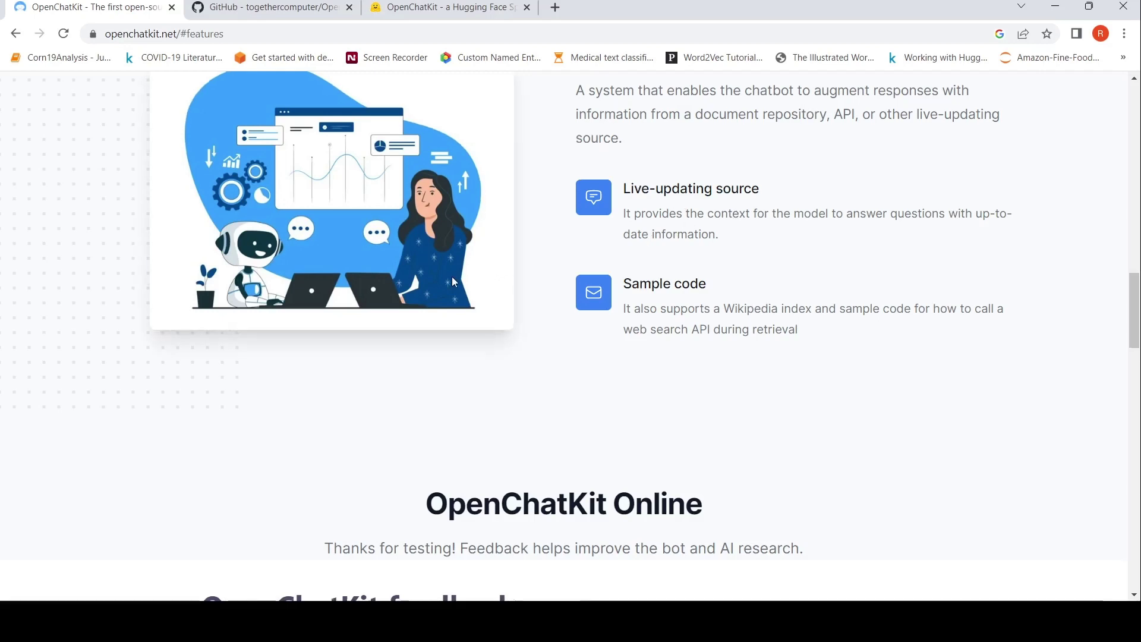
scroll(455, 282, "down", 3)
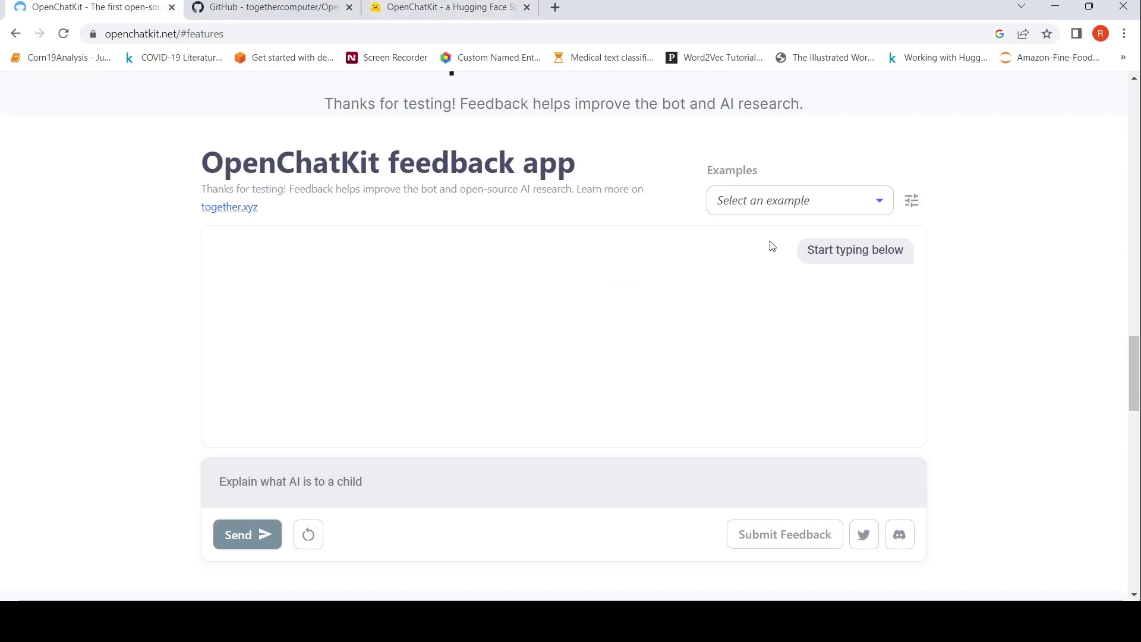
- Load the Extraction example and review the product-plan email and its three-option markdown table
left_click(798, 206)
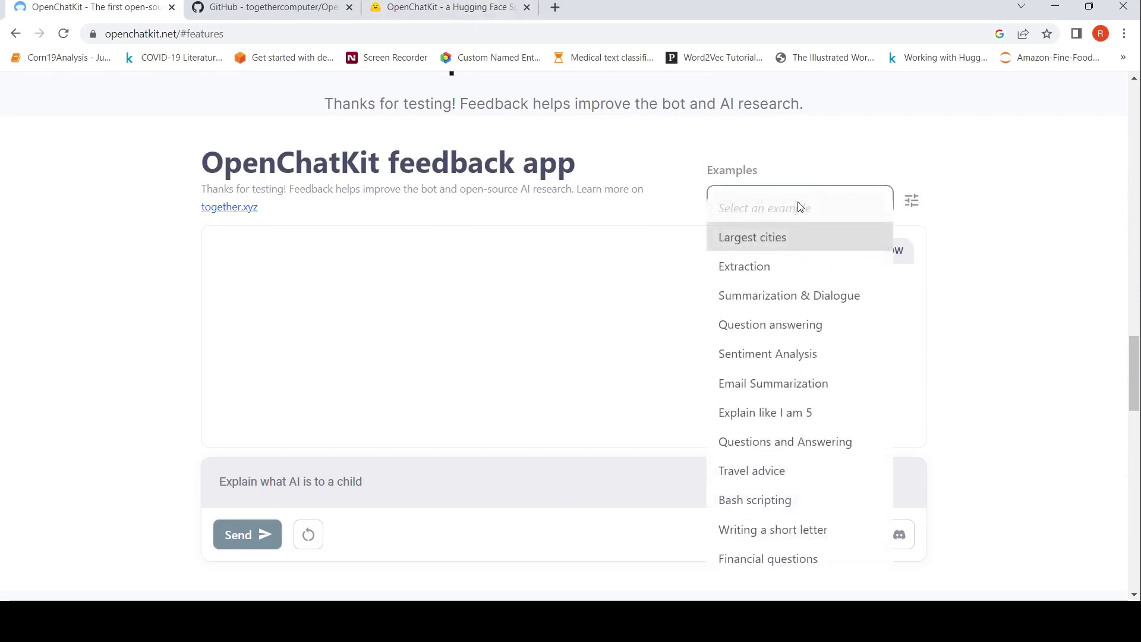
left_click(793, 270)
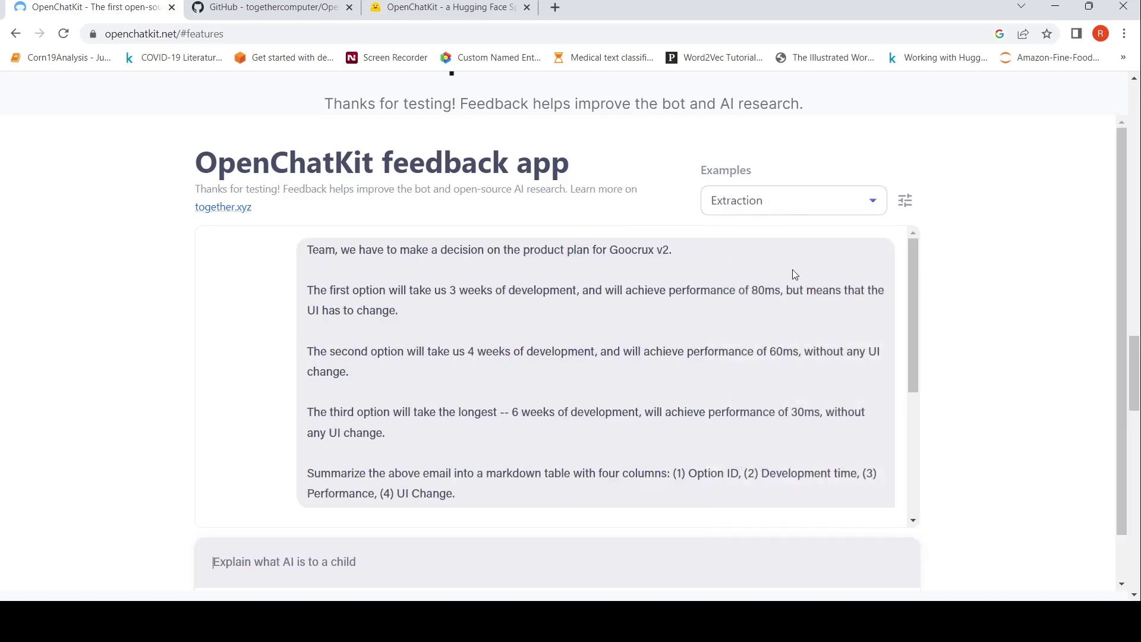
scroll(681, 293, "down", 1)
scroll(681, 294, "down", 3)
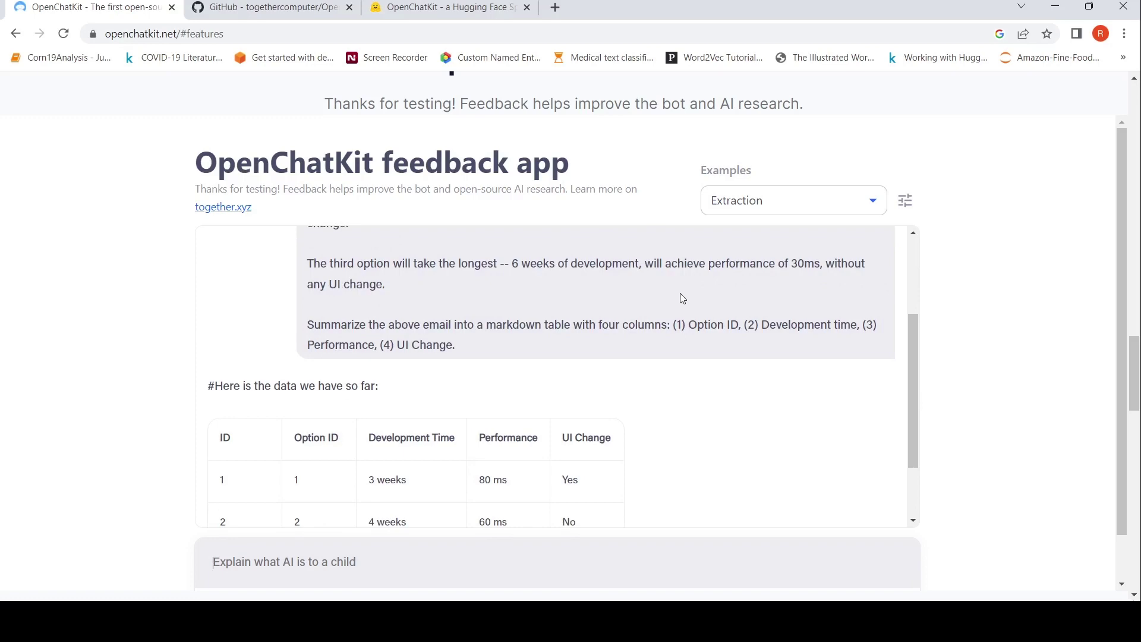
scroll(681, 293, "up", 3)
scroll(681, 293, "up", 3)
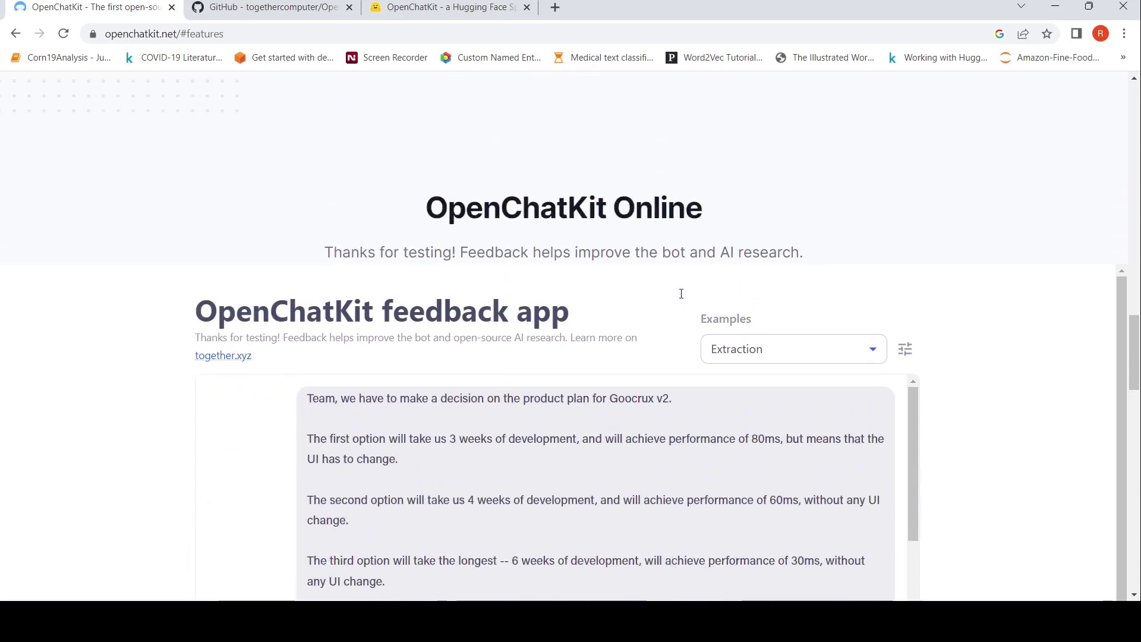
scroll(680, 294, "down", 3)
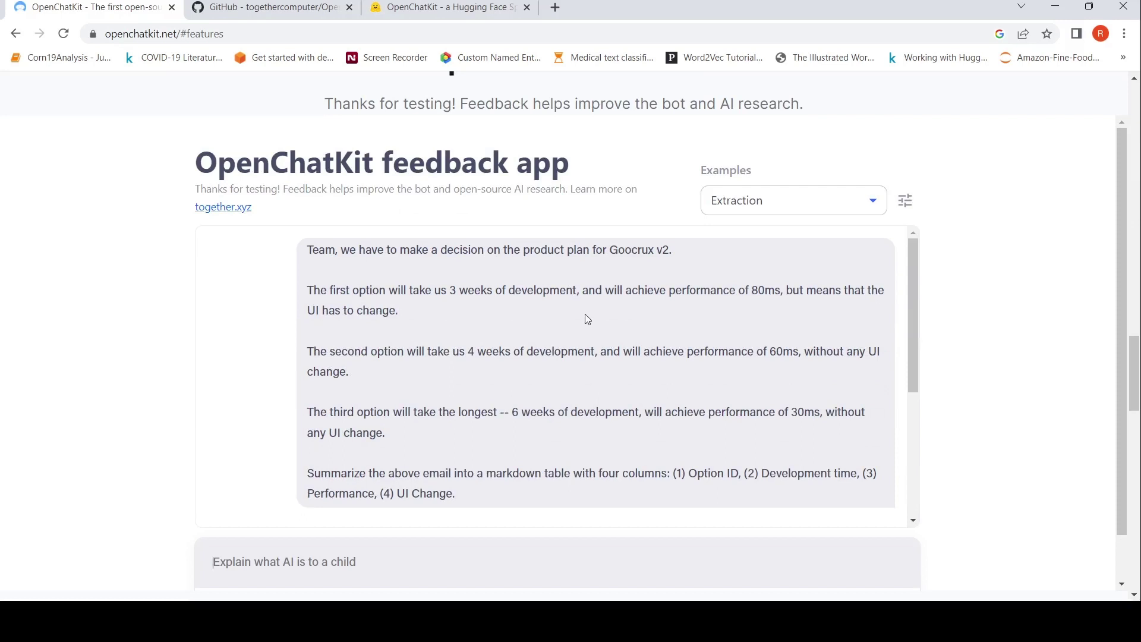
scroll(584, 314, "down", 3)
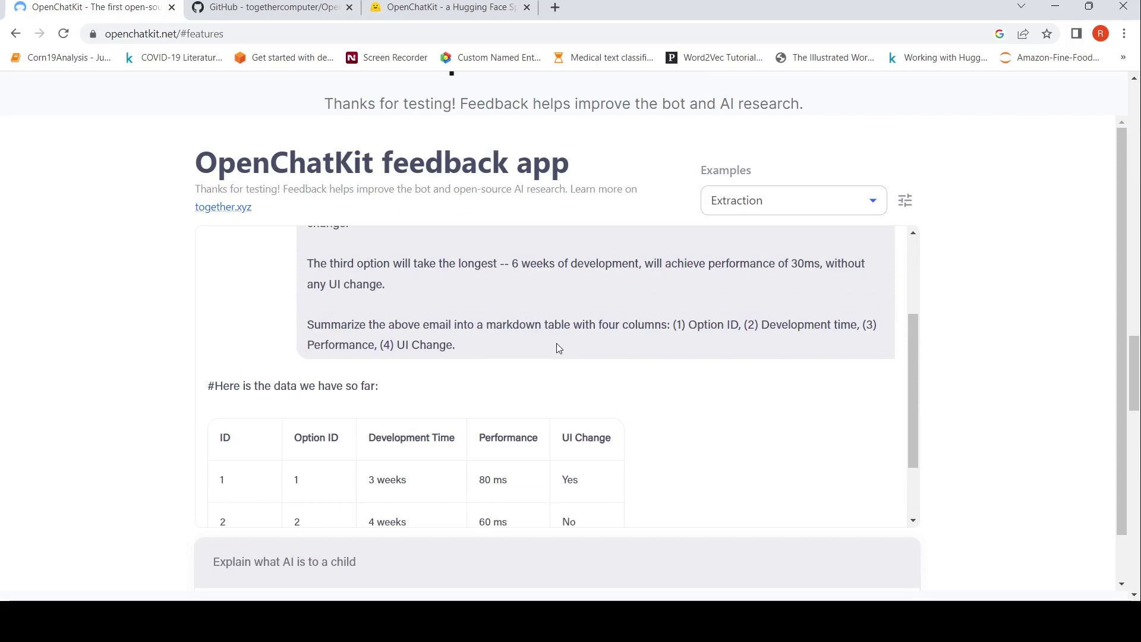
scroll(558, 347, "up", 1)
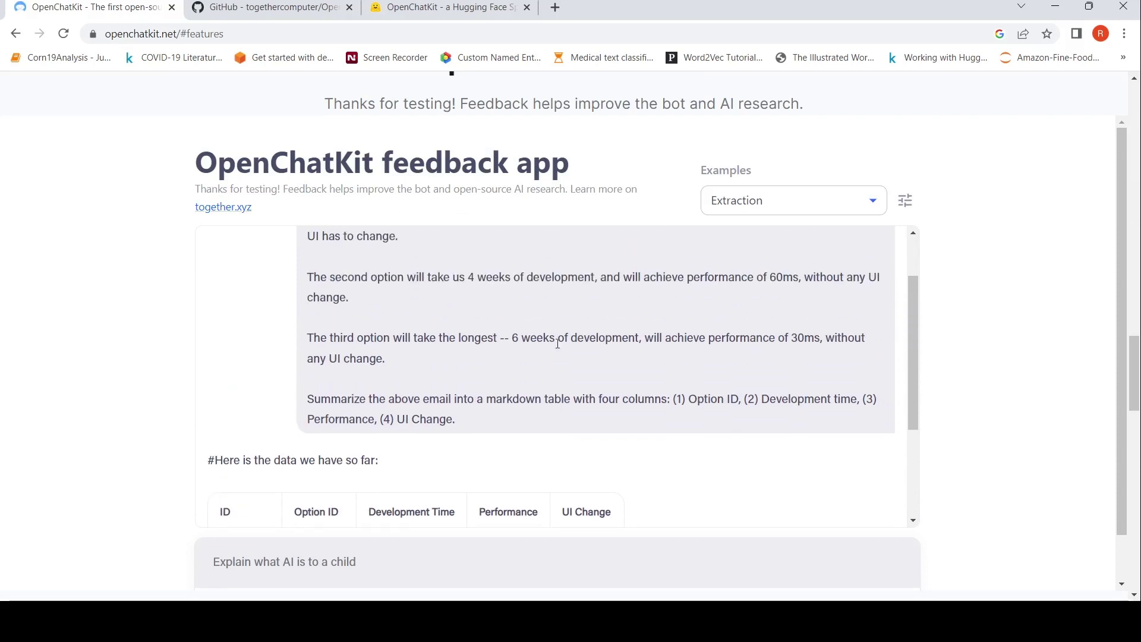
scroll(557, 344, "down", 3)
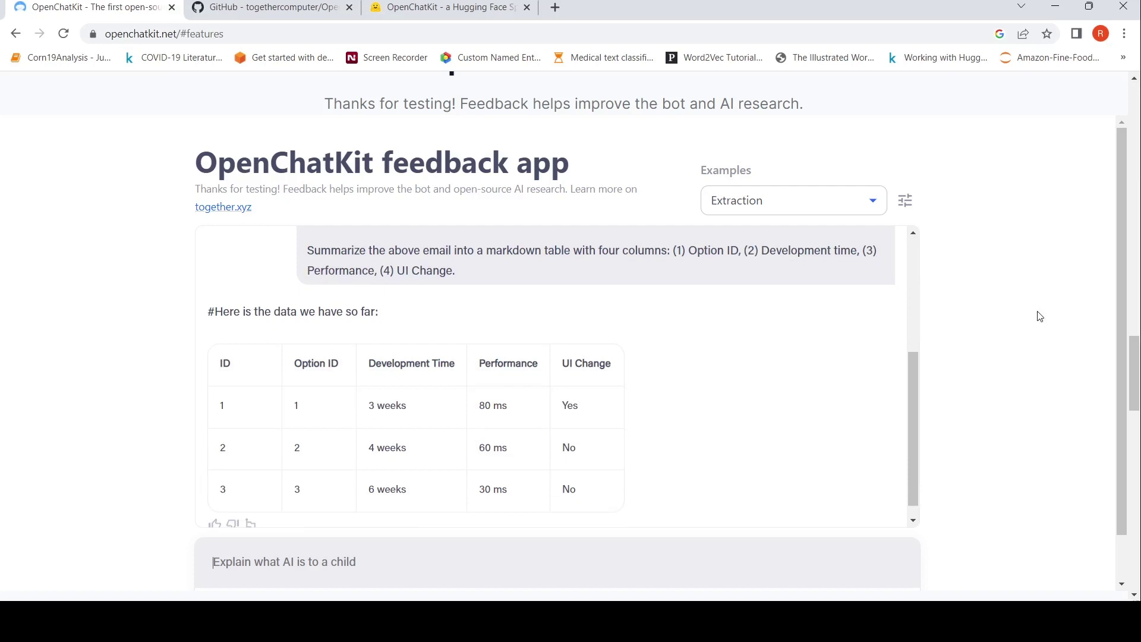
scroll(1037, 317, "down", 1)
scroll(668, 315, "up", 4)
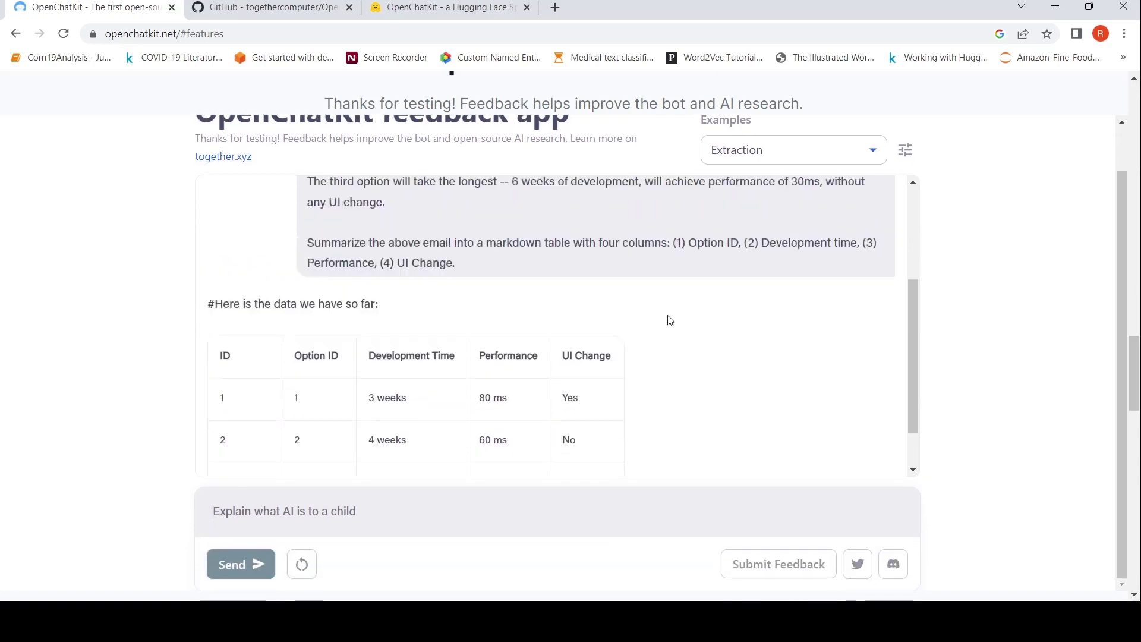
scroll(667, 321, "down", 4)
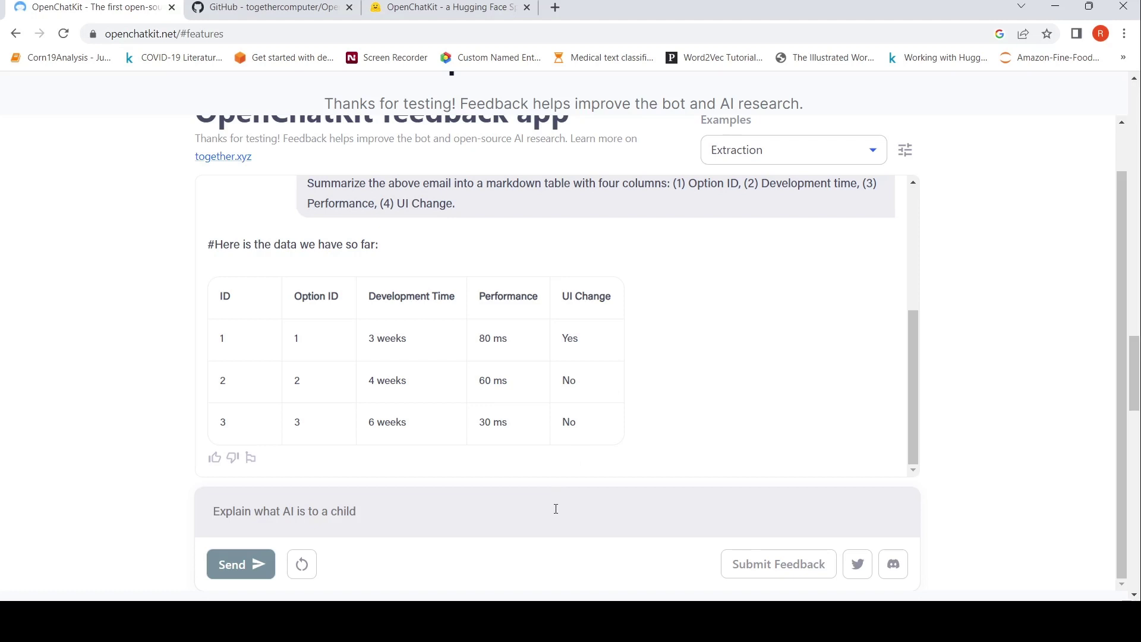
- Type a patient note on high blood pressure, hypertension history, dizziness and vomiting
type("Pa")
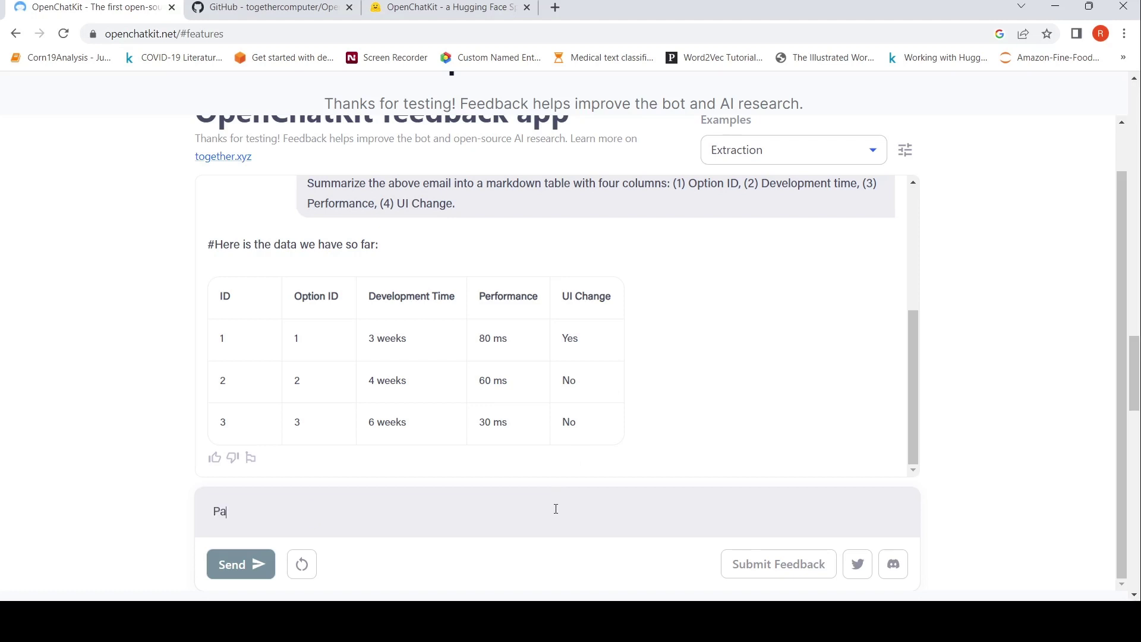
type("tient admitted with")
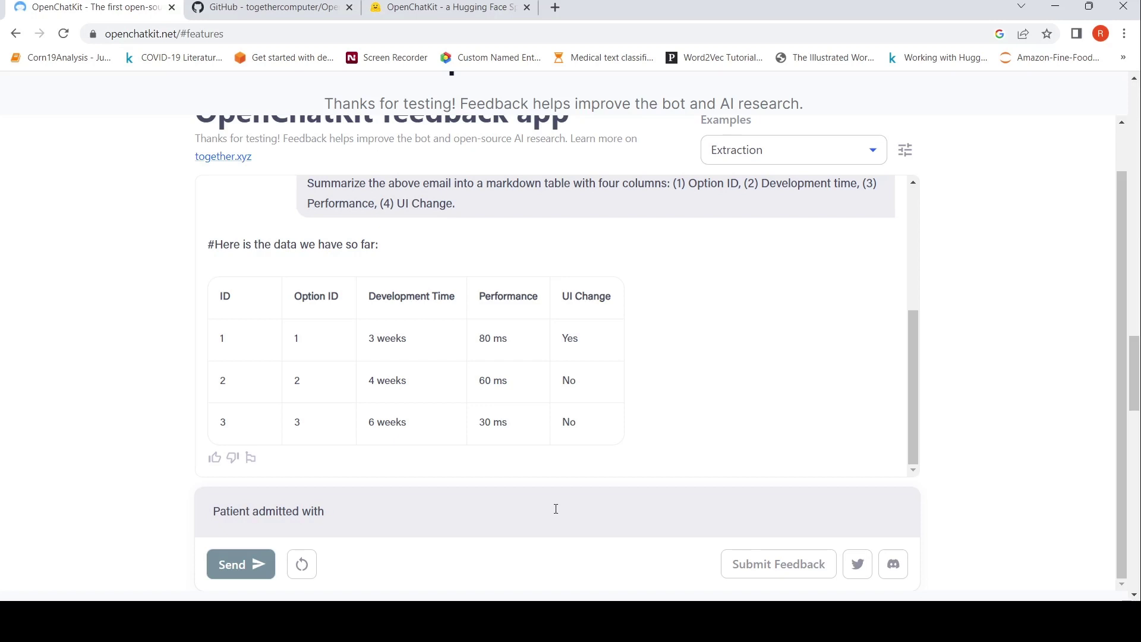
type("High blood pressure. Histor")
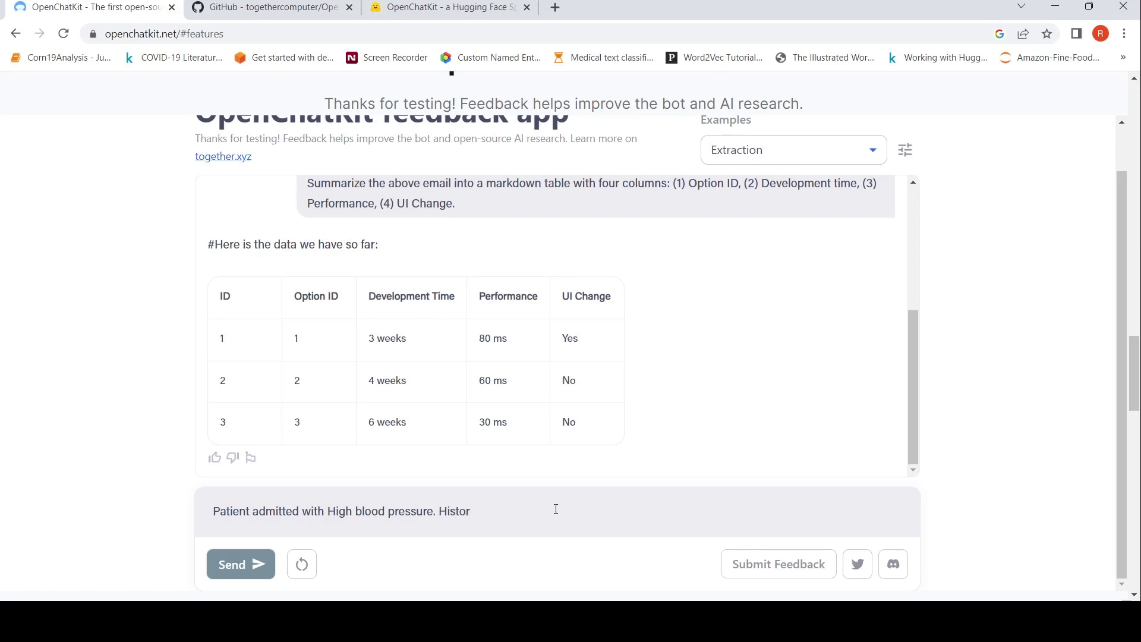
type("y if hypoertension")
key("BackSpace")
key("BackSpace")
key("BackSpace")
key("BackSpace")
key("BackSpace")
key("BackSpace")
key("BackSpace")
key("BackSpace")
key("BackSpace")
key("BackSpace")
key("BackSpace")
type("ertension Under medication. ")
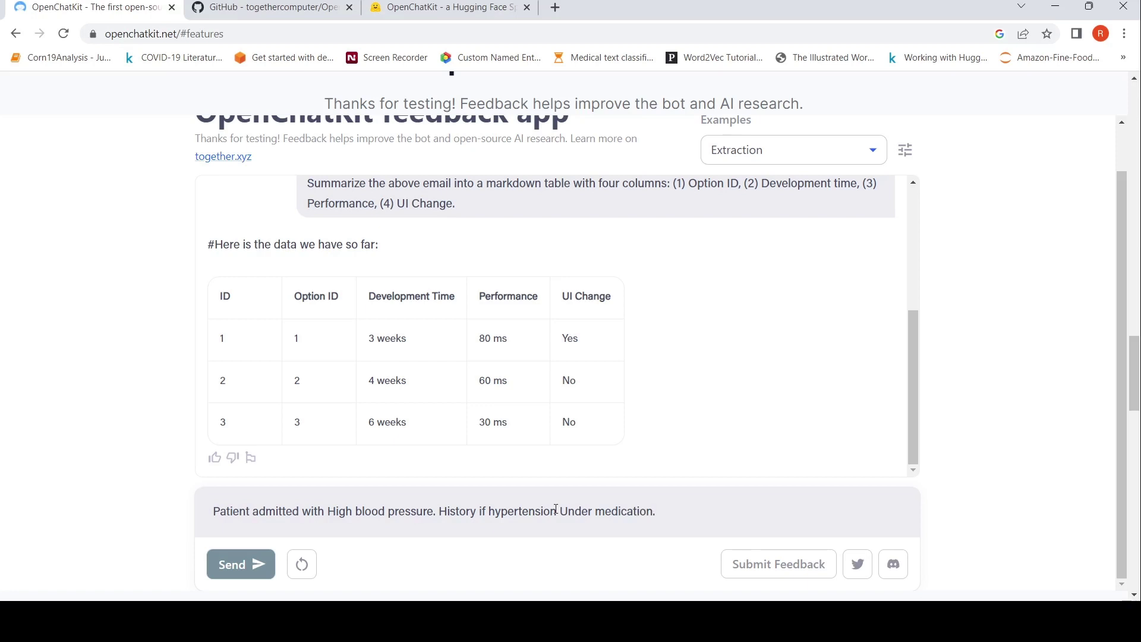
type("Currently compaints of di")
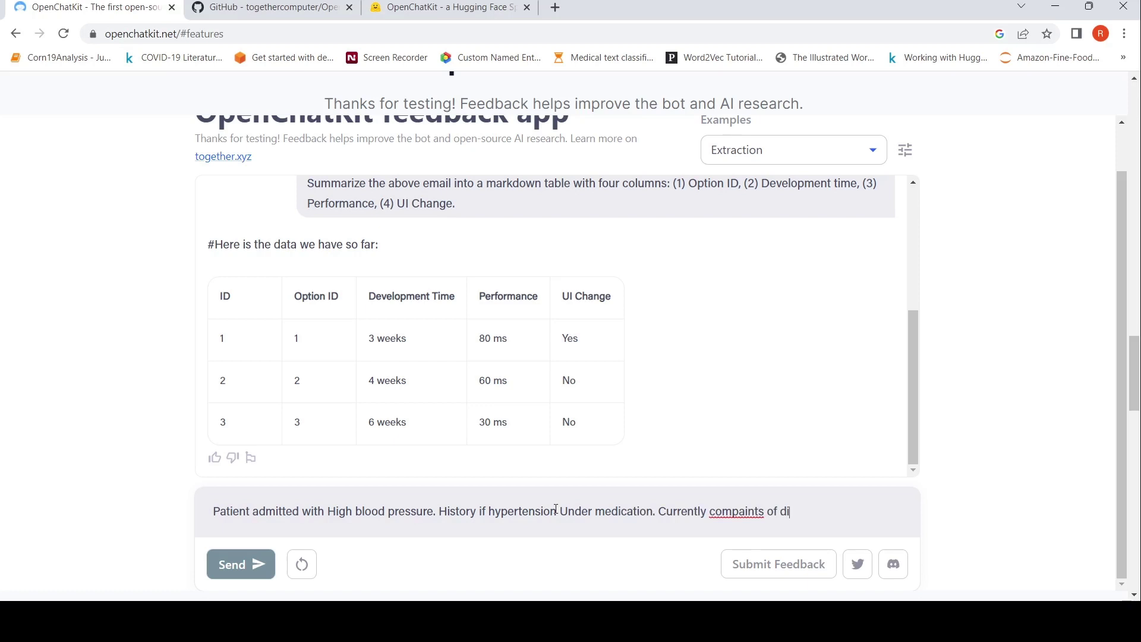
type("zi")
type("iness and vomitting")
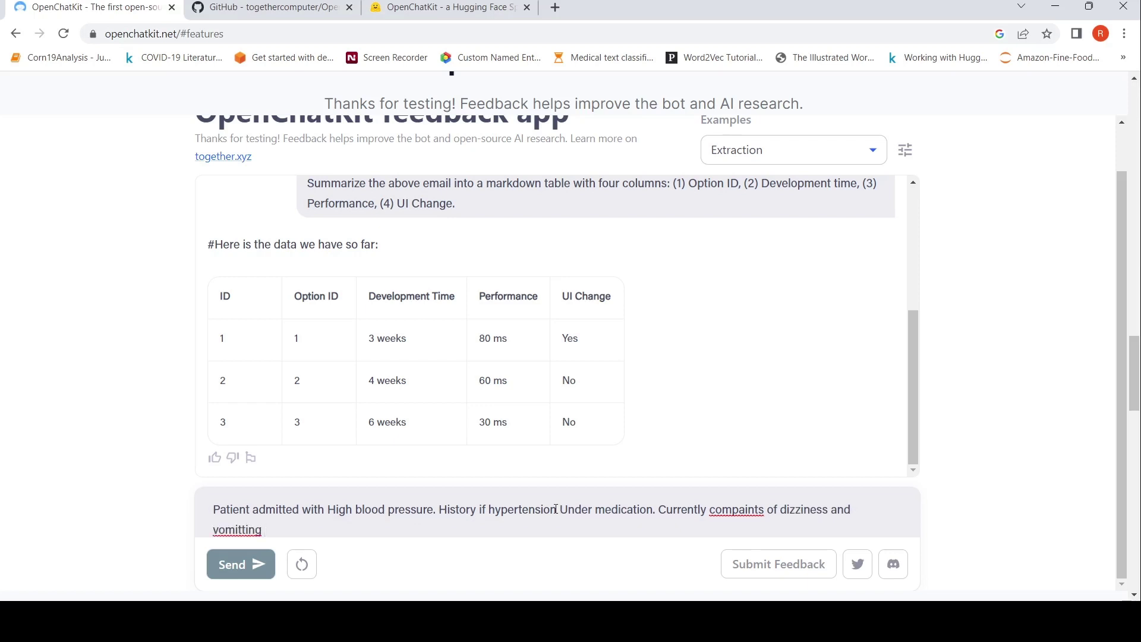
- Correct 'compaints' and 'vomitting', append 'Extract symptoms from above text', and send it
double_click(737, 515)
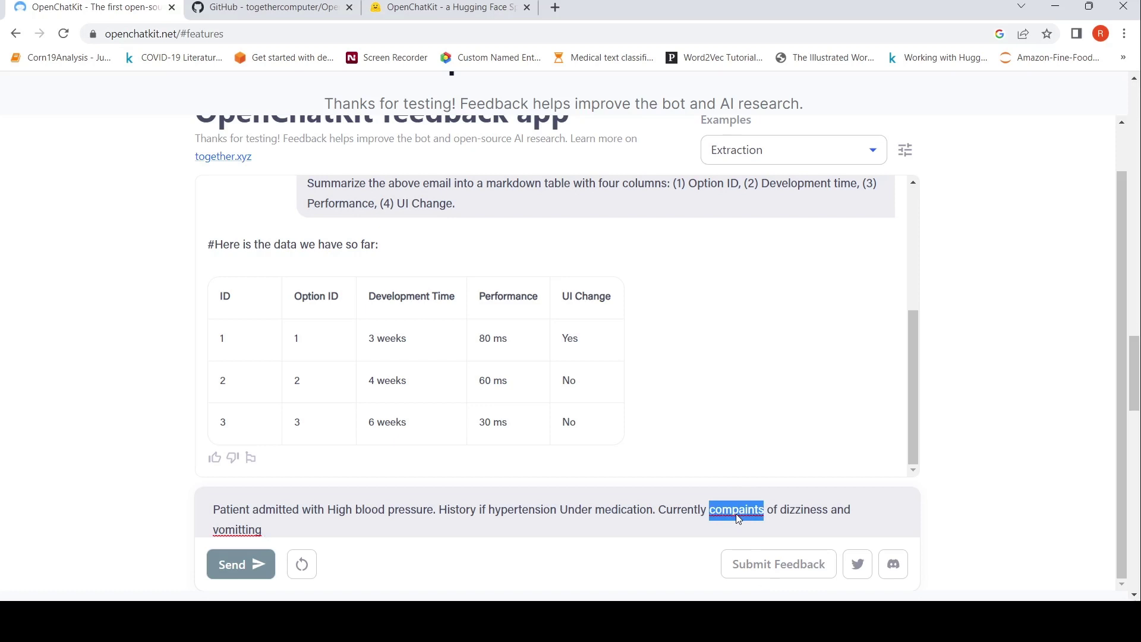
type("complaints")
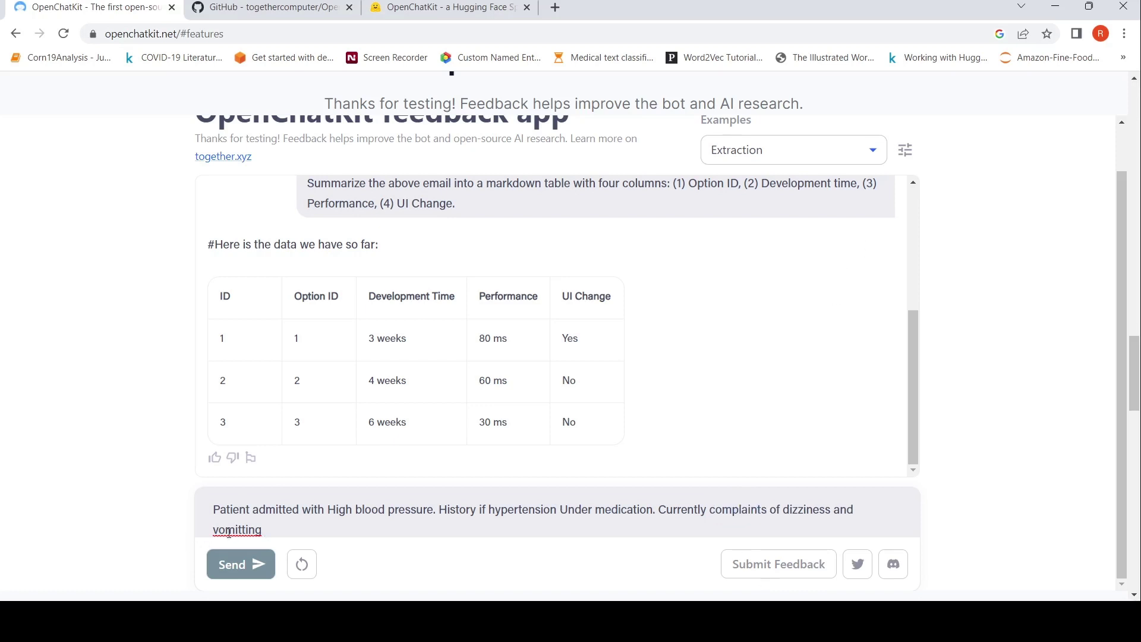
double_click(229, 533)
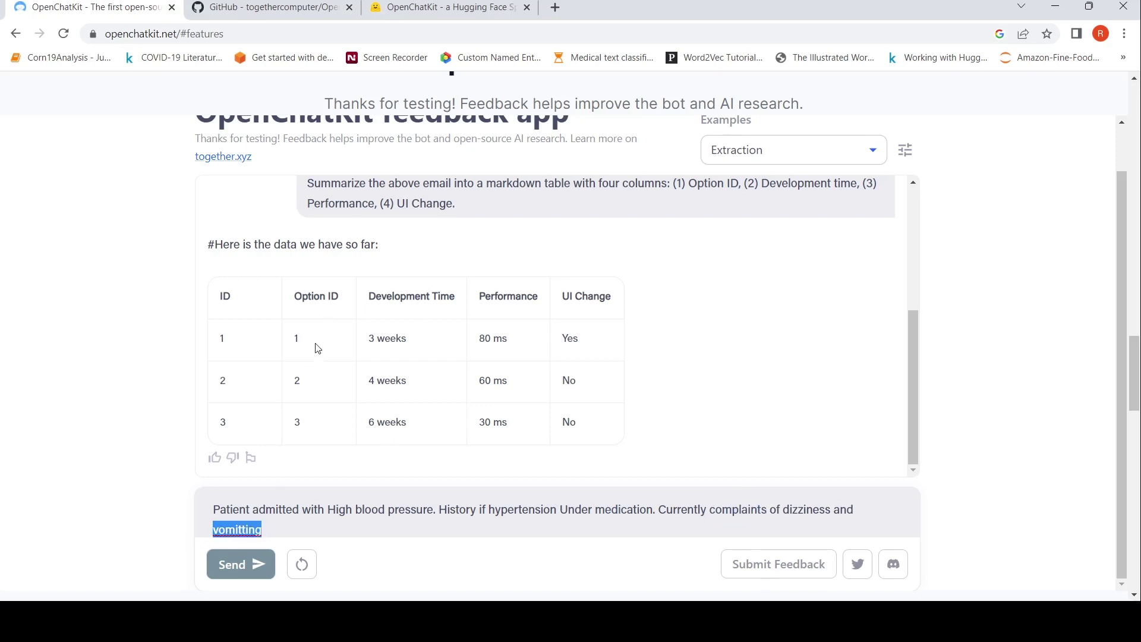
type("vomiting")
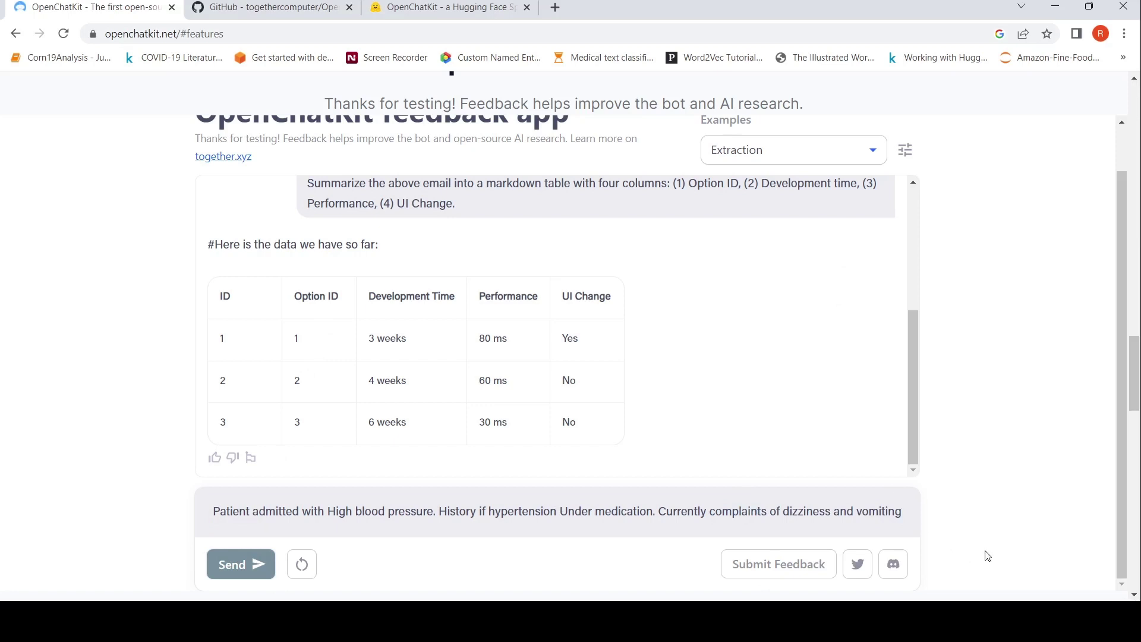
type(". Extra")
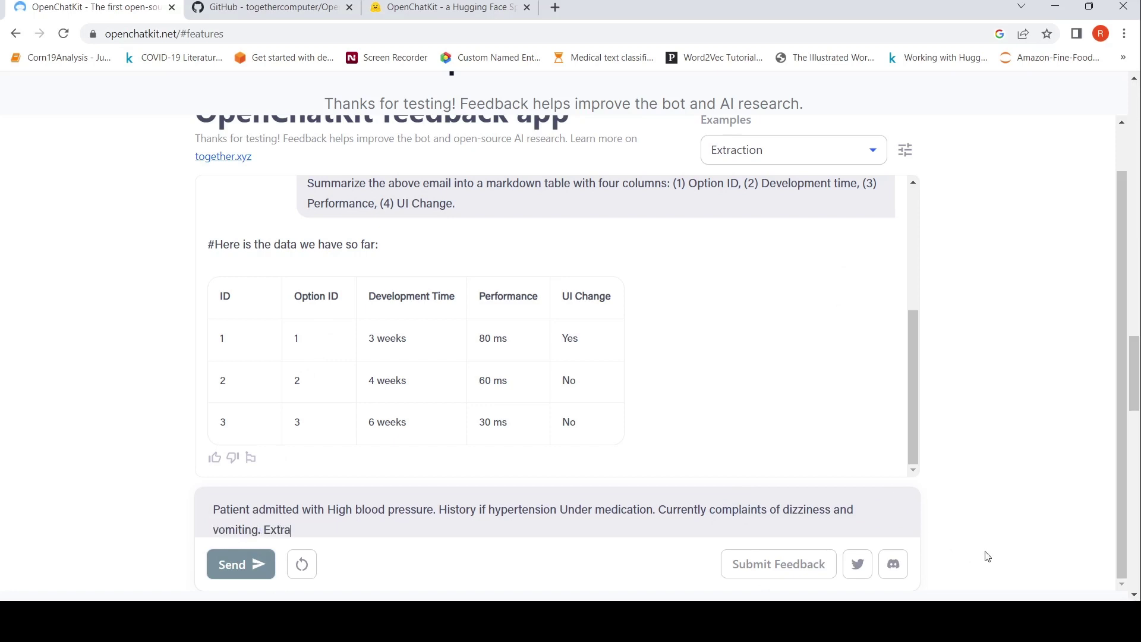
type("ct sy")
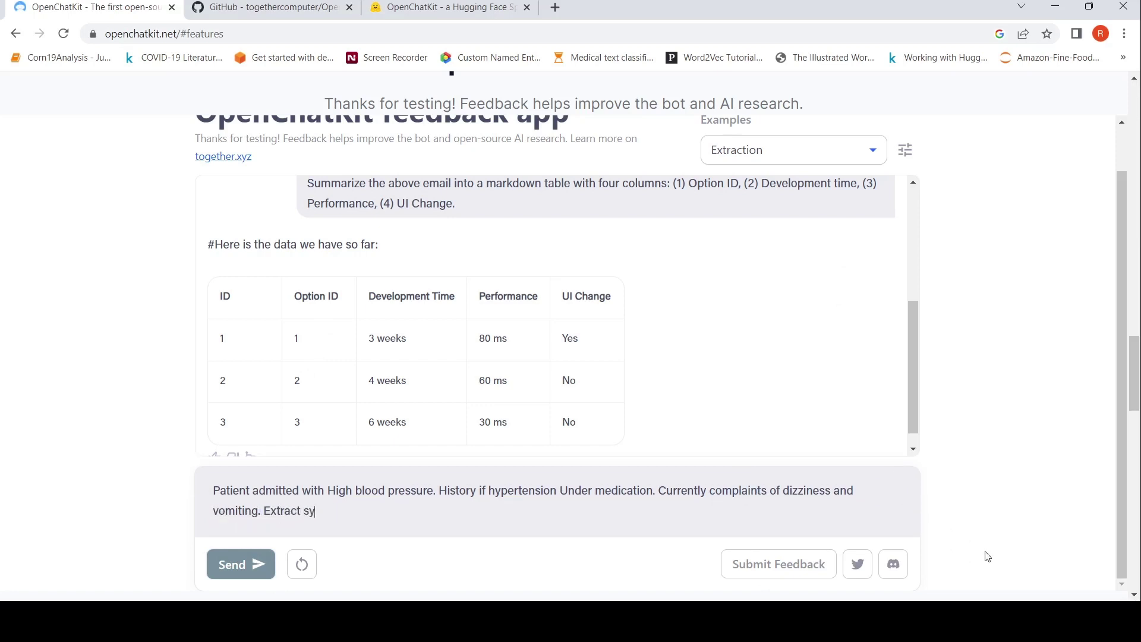
type("mptoms from above text")
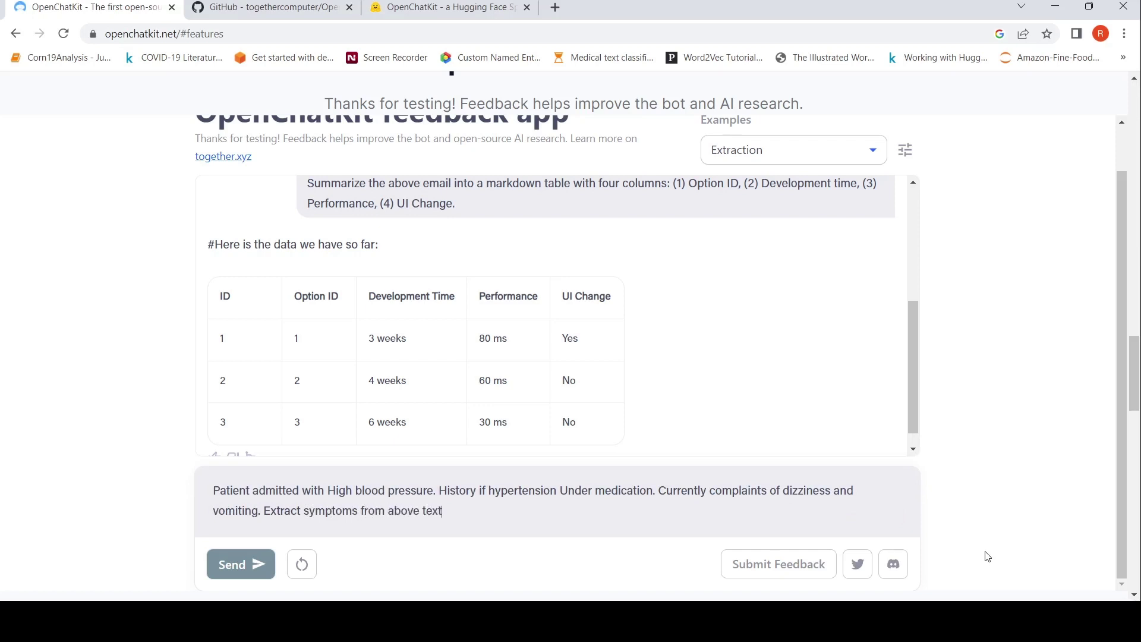
key("Return")
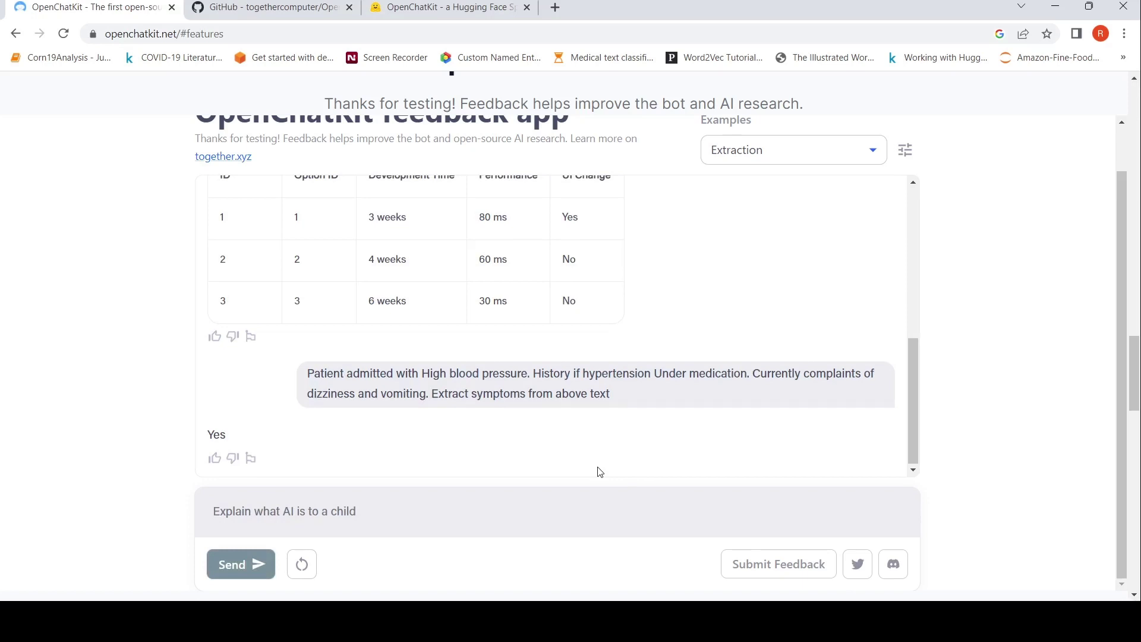
- Load the Summarization & Dialogue AirTags example, then open a new browser tab
scroll(670, 410, "up", 4)
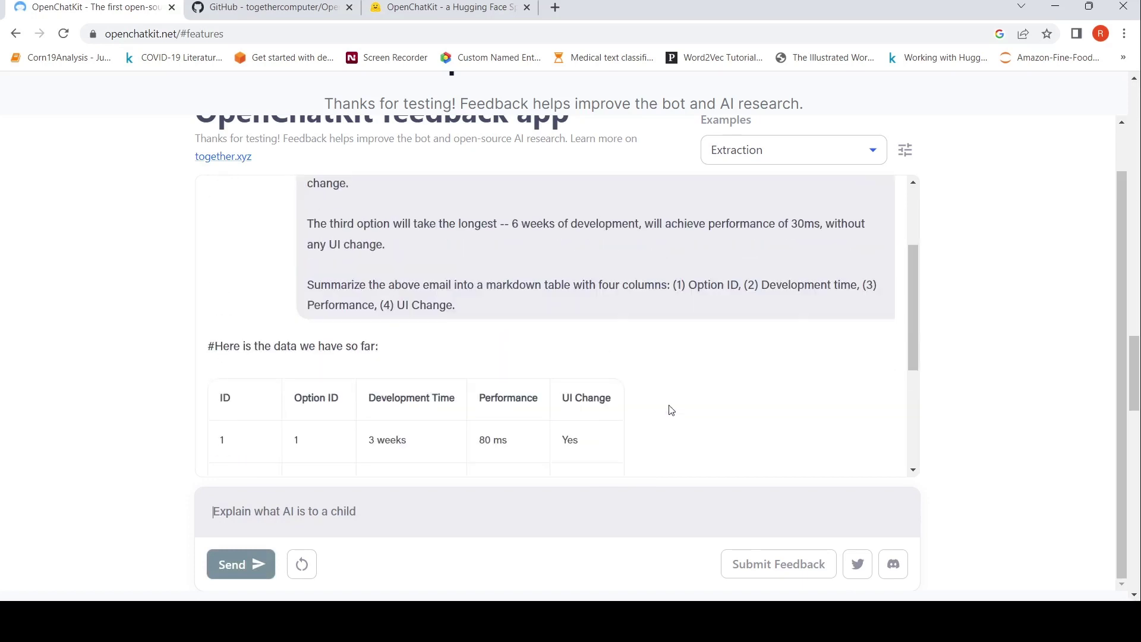
scroll(671, 410, "down", 4)
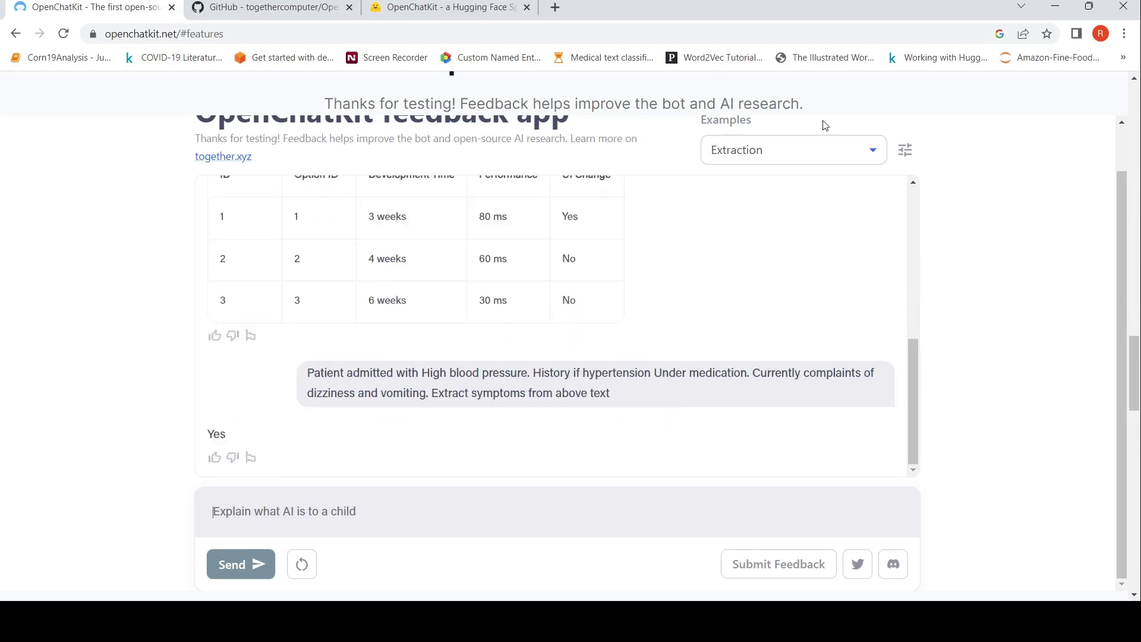
left_click(788, 152)
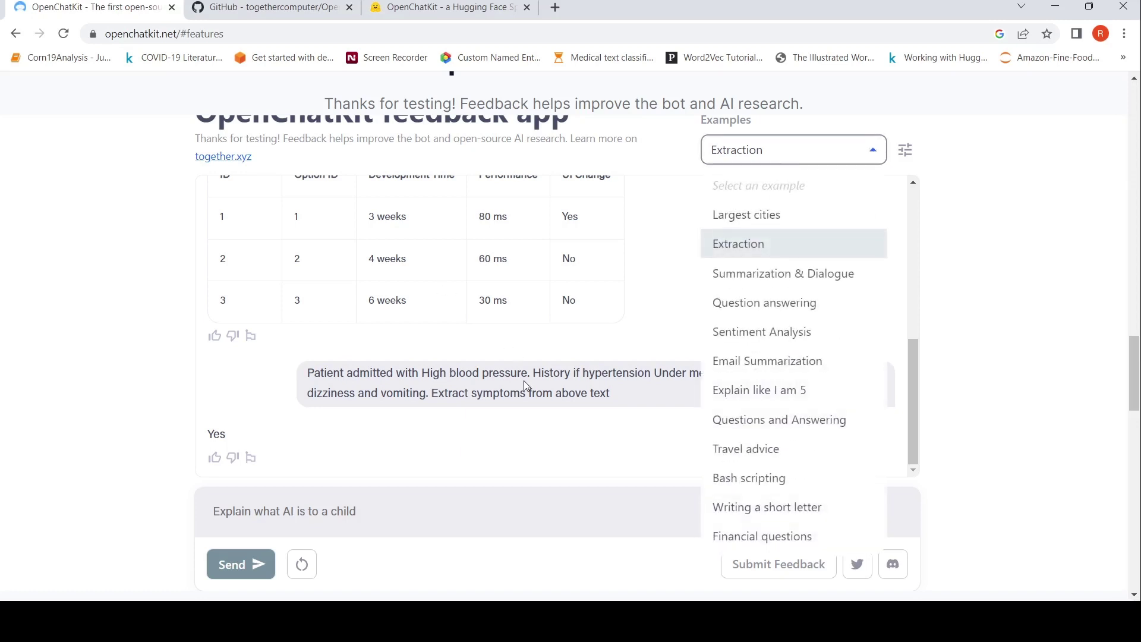
left_click(502, 452)
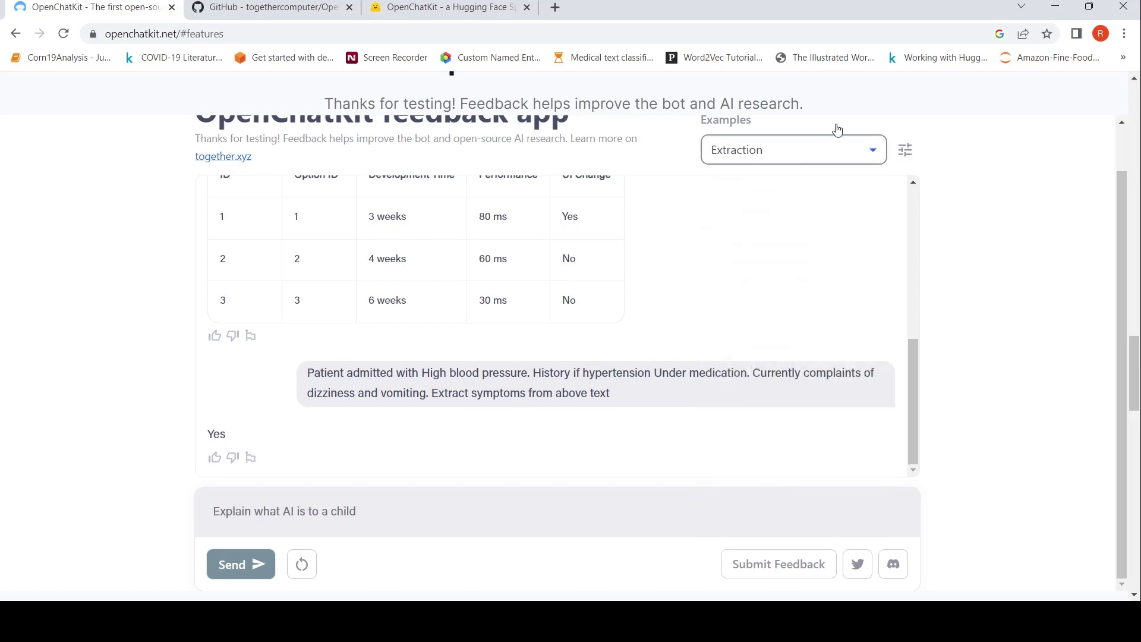
left_click(758, 148)
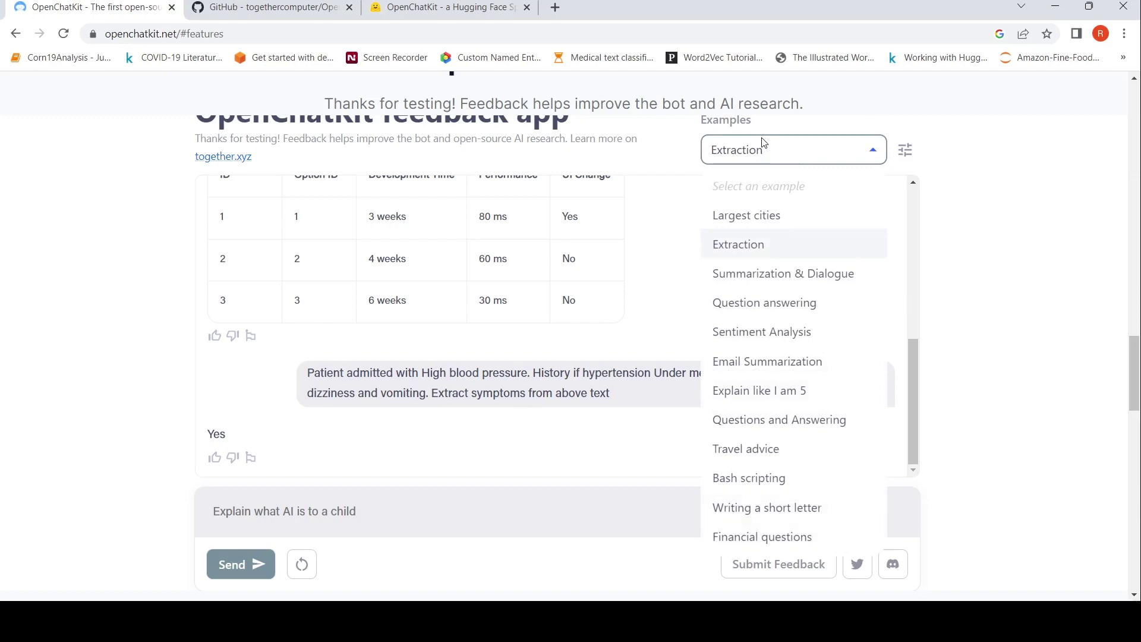
left_click(769, 279)
scroll(609, 335, "up", 5)
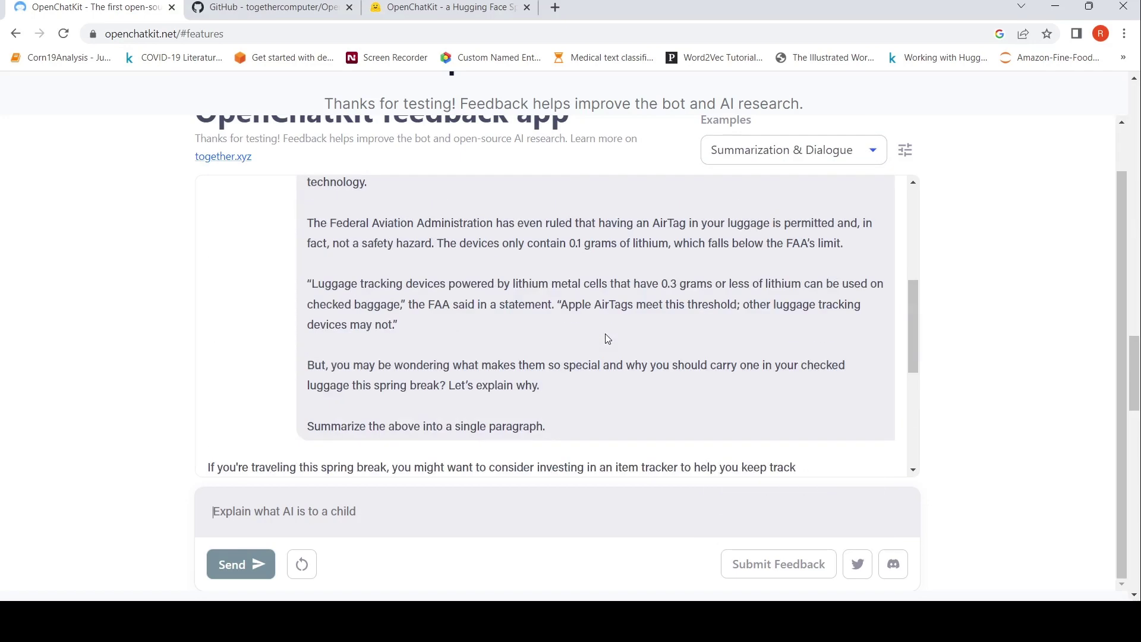
left_click(555, 9)
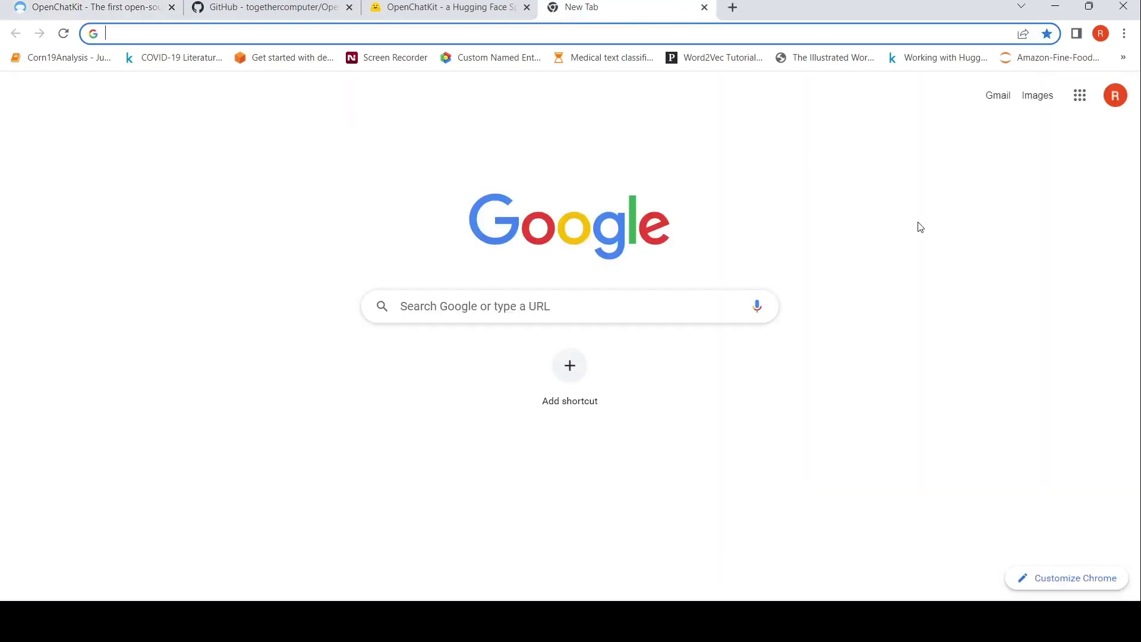
- Search Google for 'hypertension' and open the Wikipedia Hypertension article from the results
type("hypertens")
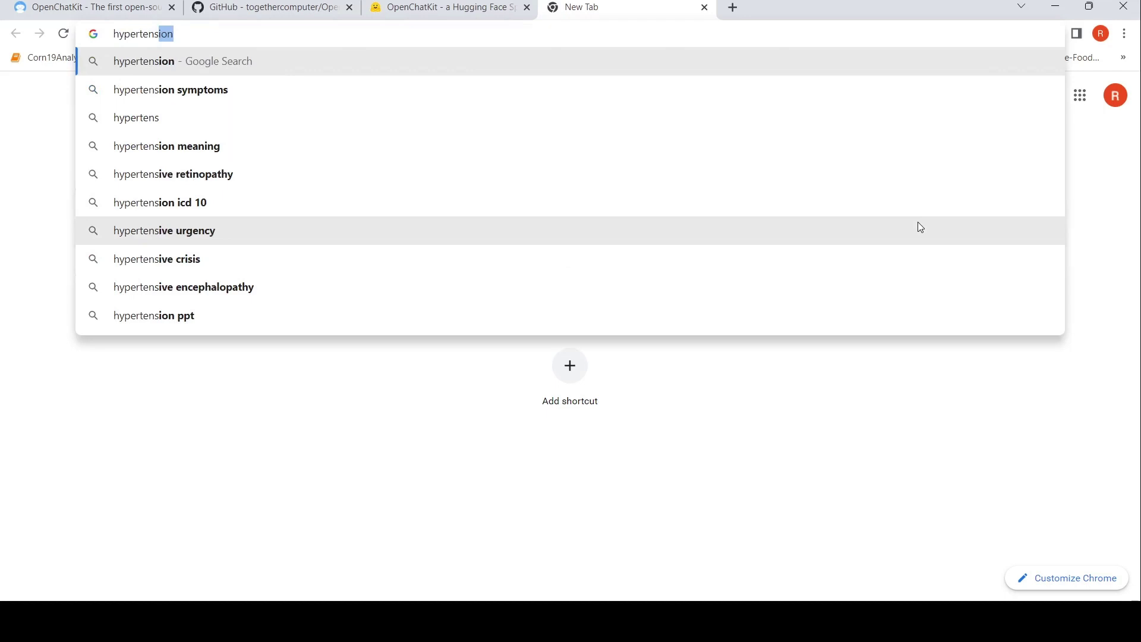
type("io")
key("Return")
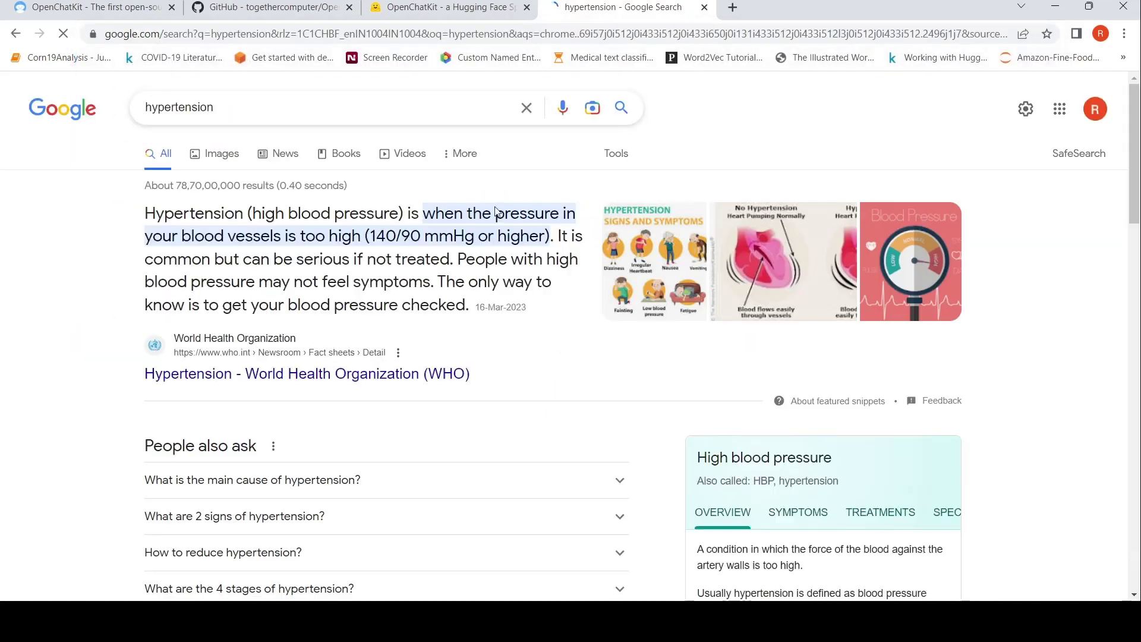
scroll(445, 335, "down", 6)
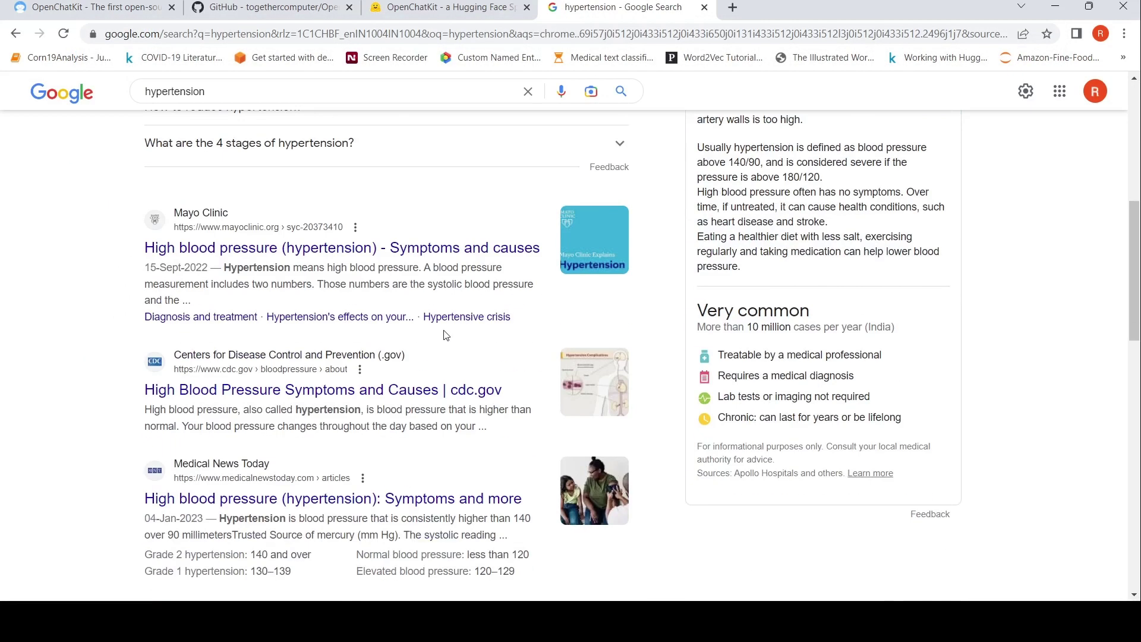
scroll(446, 335, "down", 5)
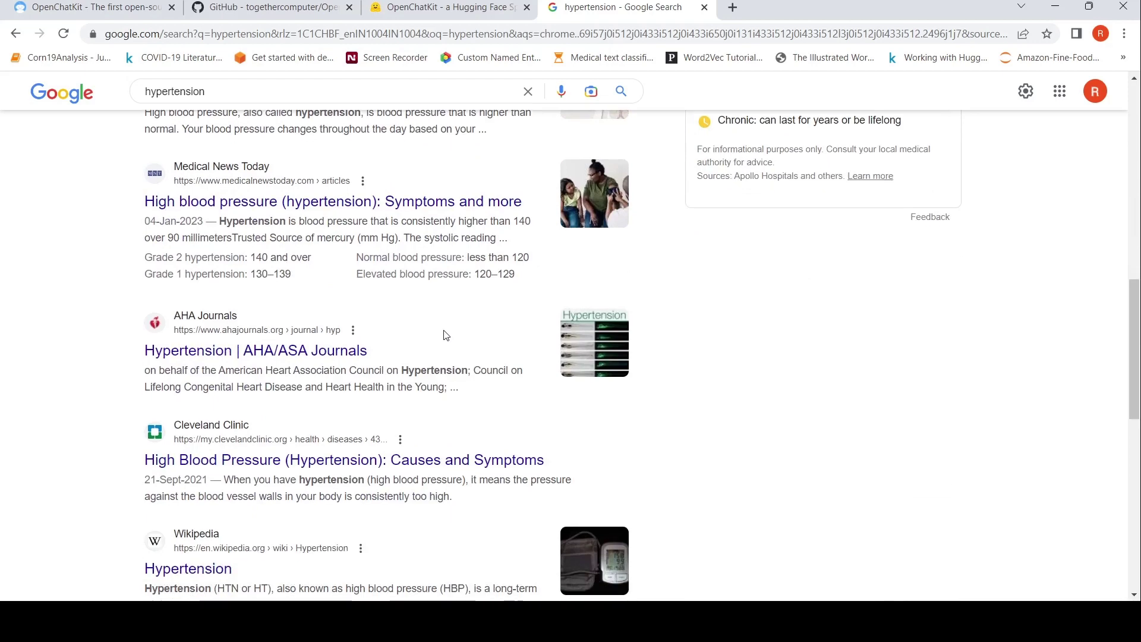
scroll(446, 334, "down", 4)
left_click(224, 350)
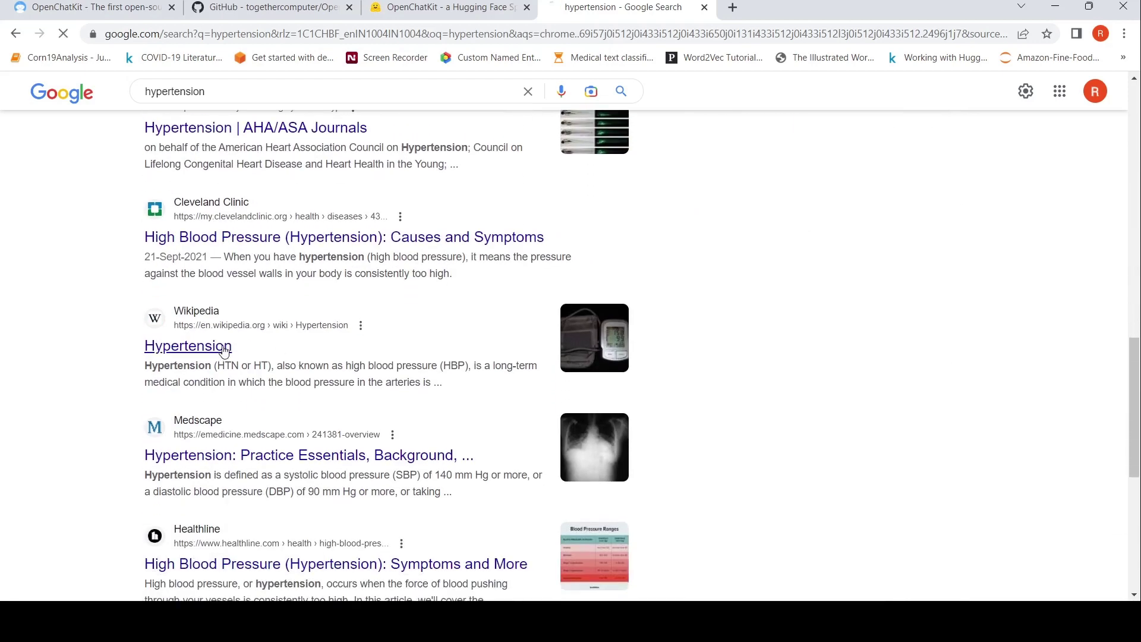
- Select and copy the Hypertension article's lead paragraphs, ending at '(9.4 million globally).[10]'
scroll(206, 171, "down", 5)
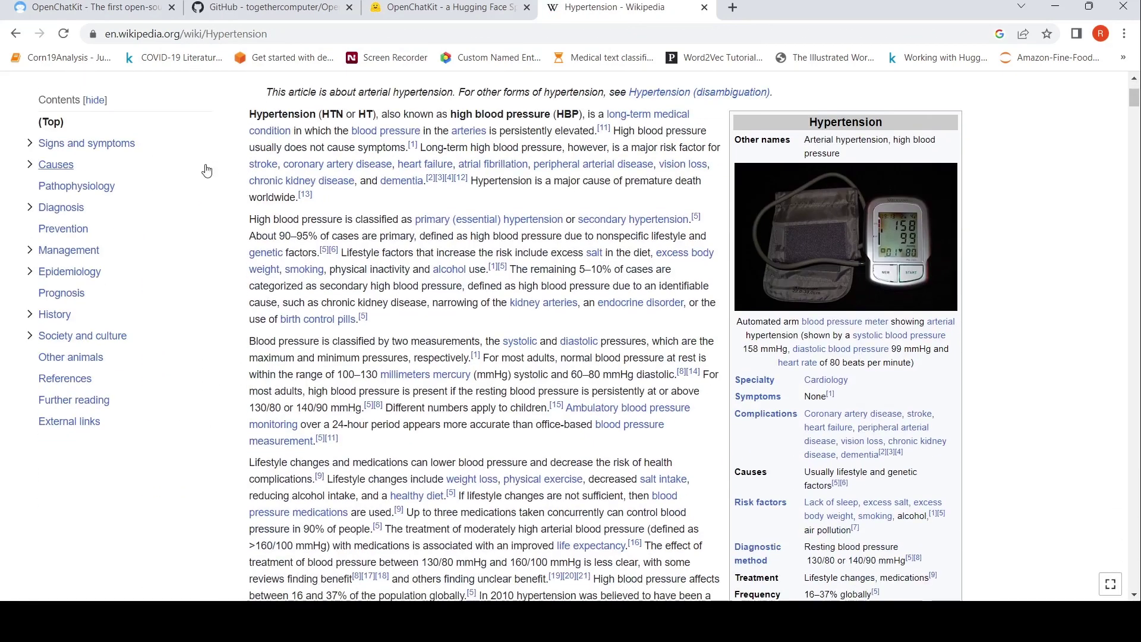
left_click_drag(249, 113, 412, 455)
scroll(412, 454, "down", 3)
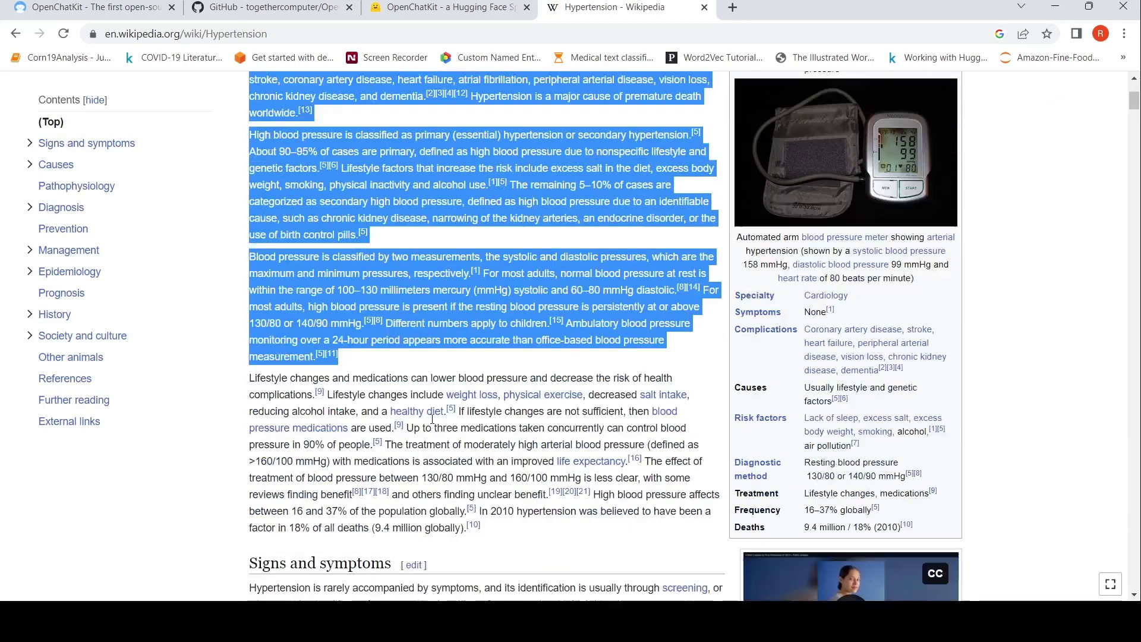
left_click(525, 486)
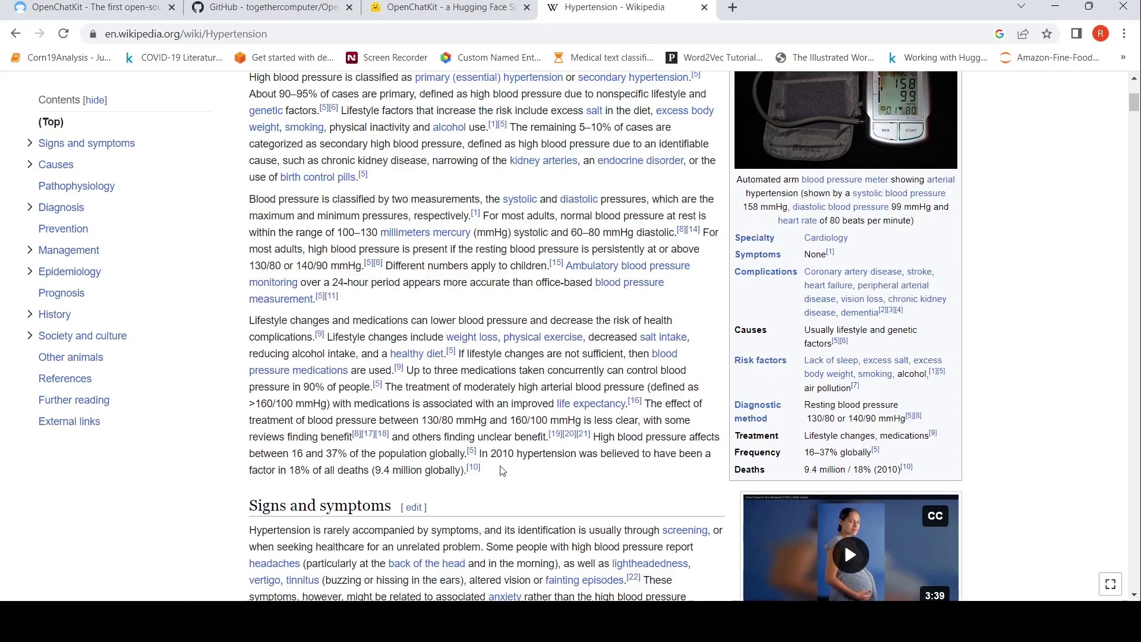
left_click_drag(500, 467, 250, 263)
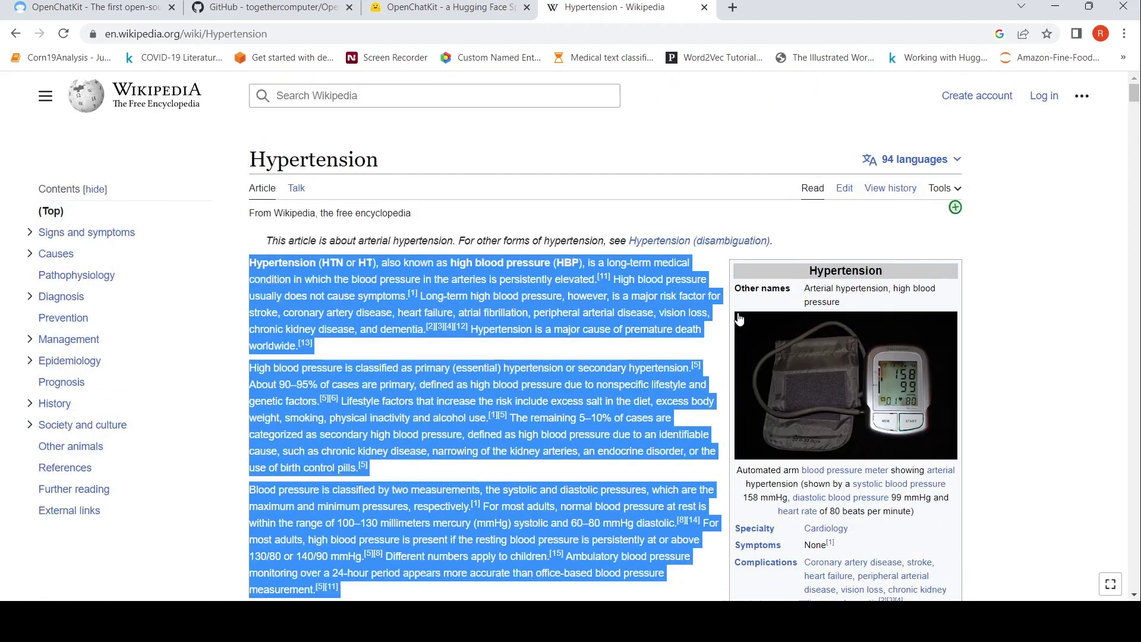
- Back in OpenChatKit, paste the copied hypertension passage into the message box and send it
left_click(97, 17)
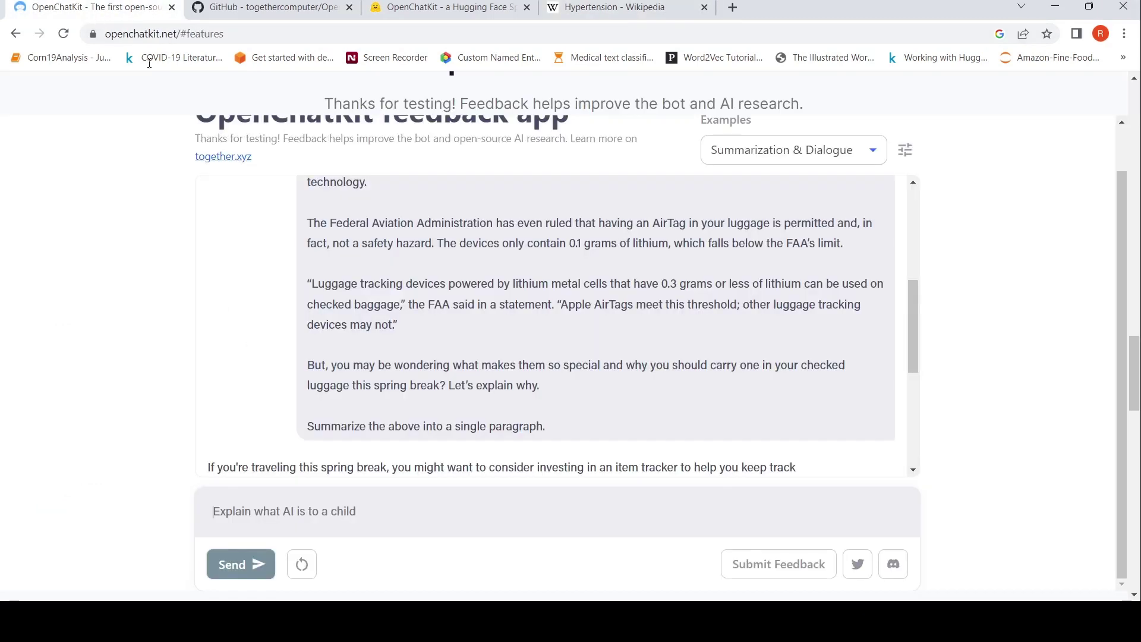
scroll(377, 426, "down", 3)
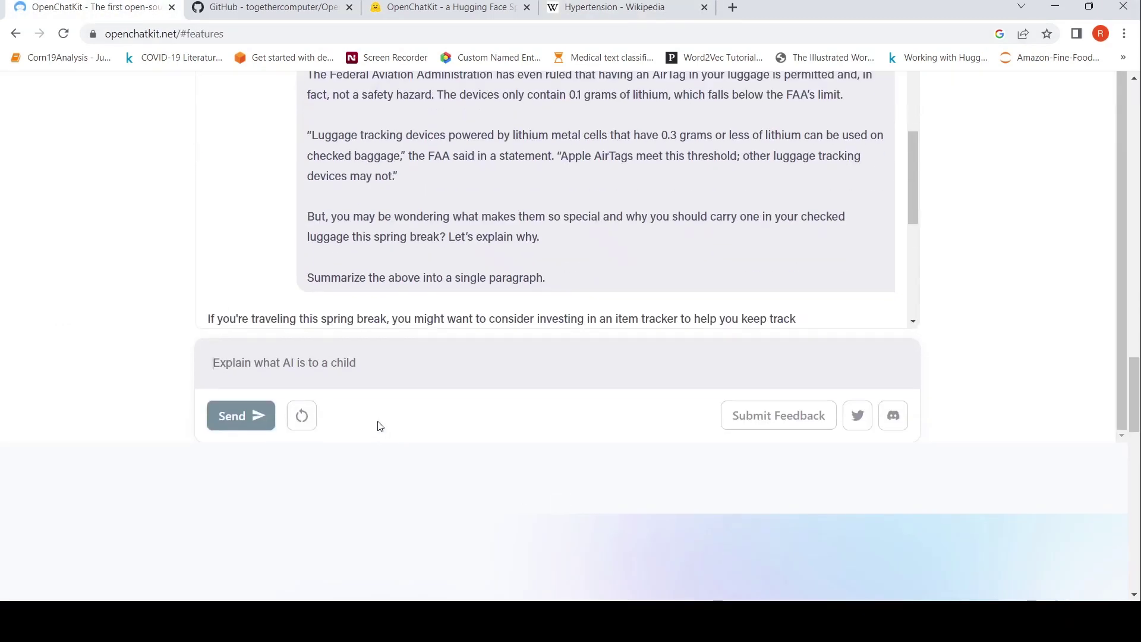
left_click(396, 362)
key("ctrl+v")
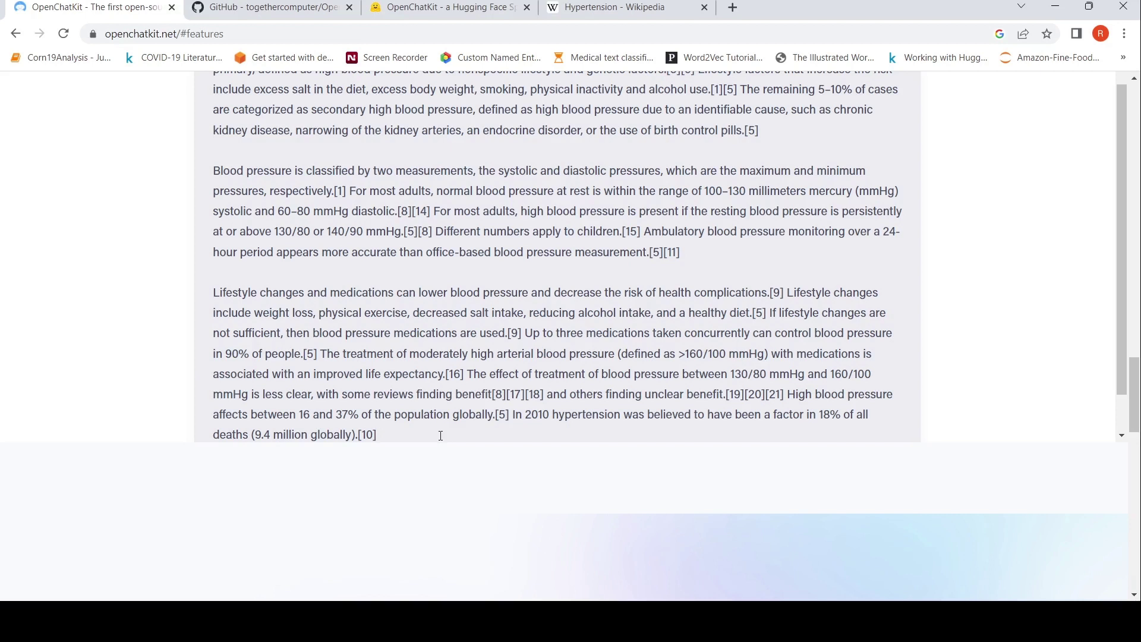
scroll(544, 328, "down", 1)
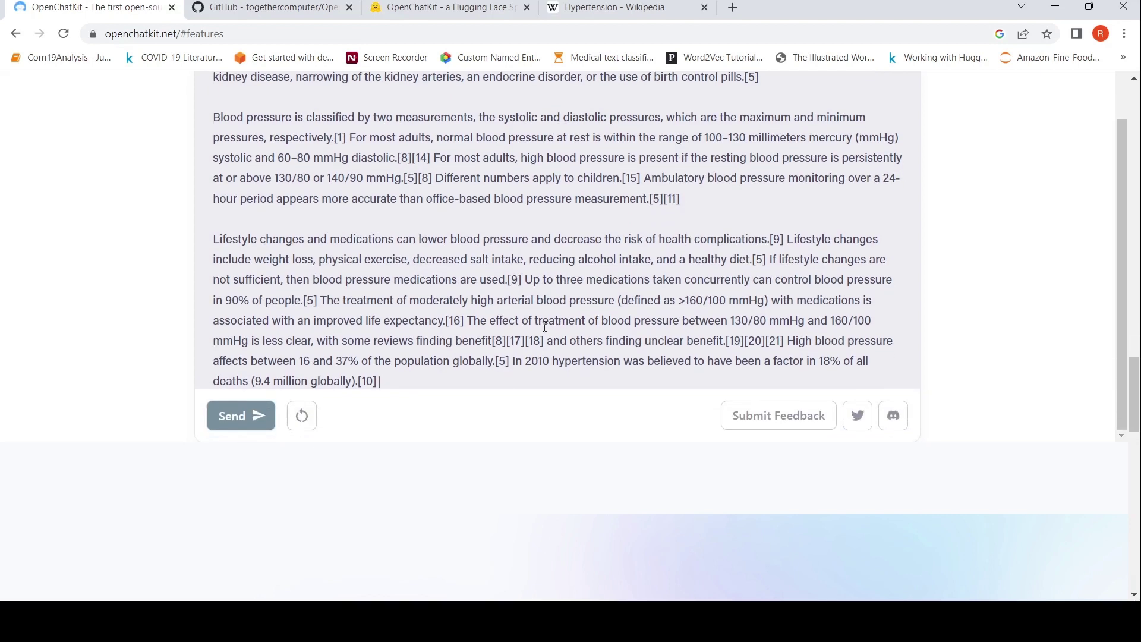
key("Return")
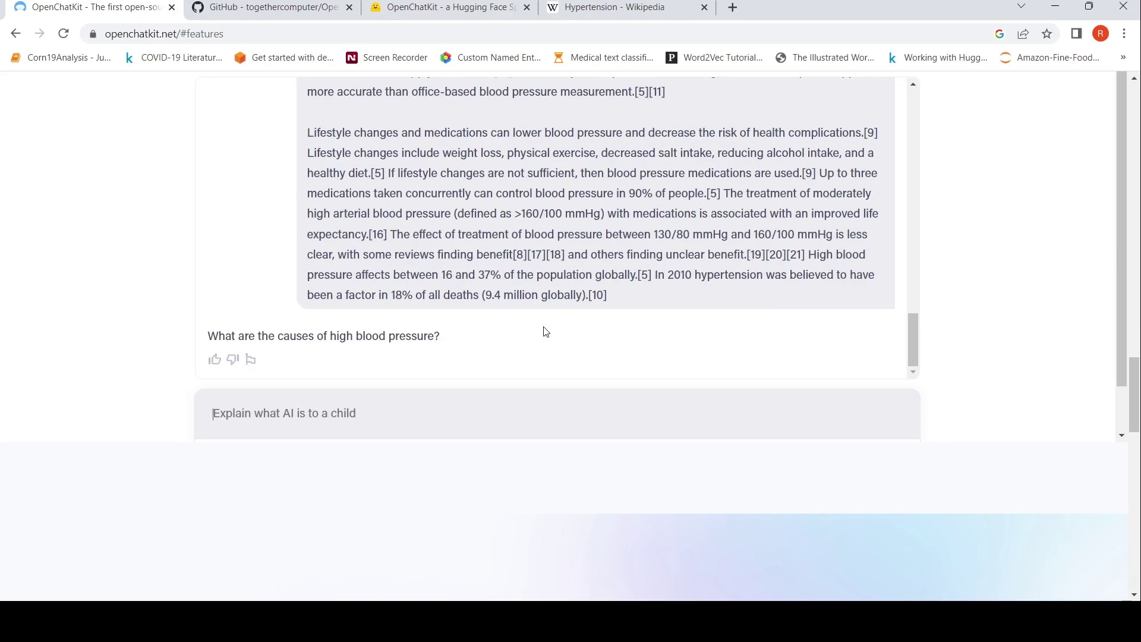
- Paste the passage again and add 'Summarize the above paragraph' after it
scroll(545, 335, "down", 1)
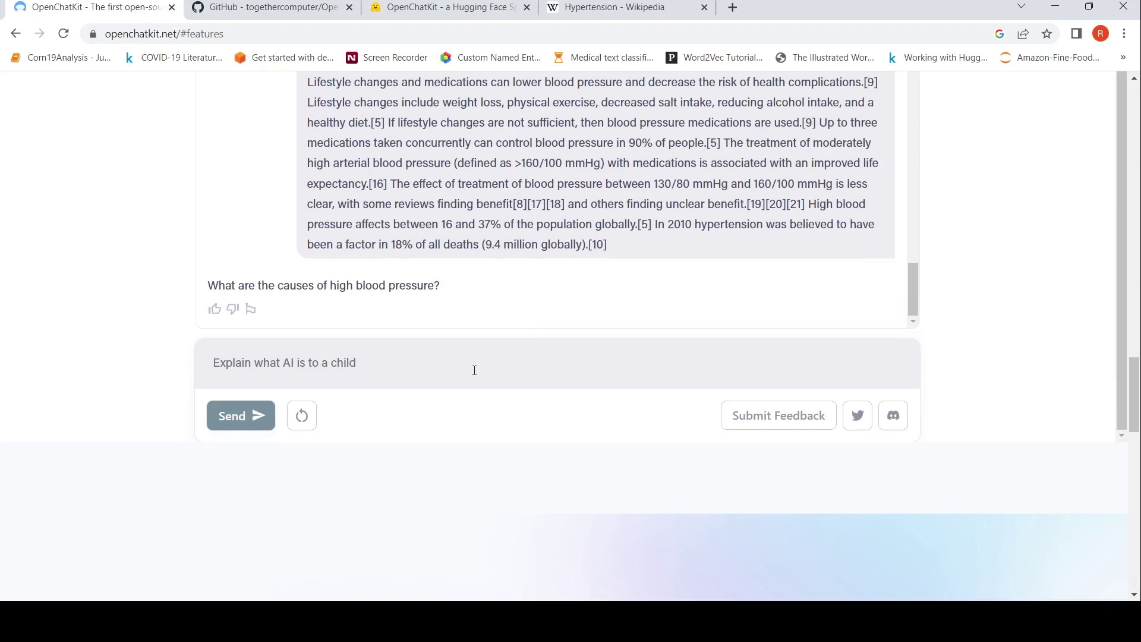
key("ctrl+v")
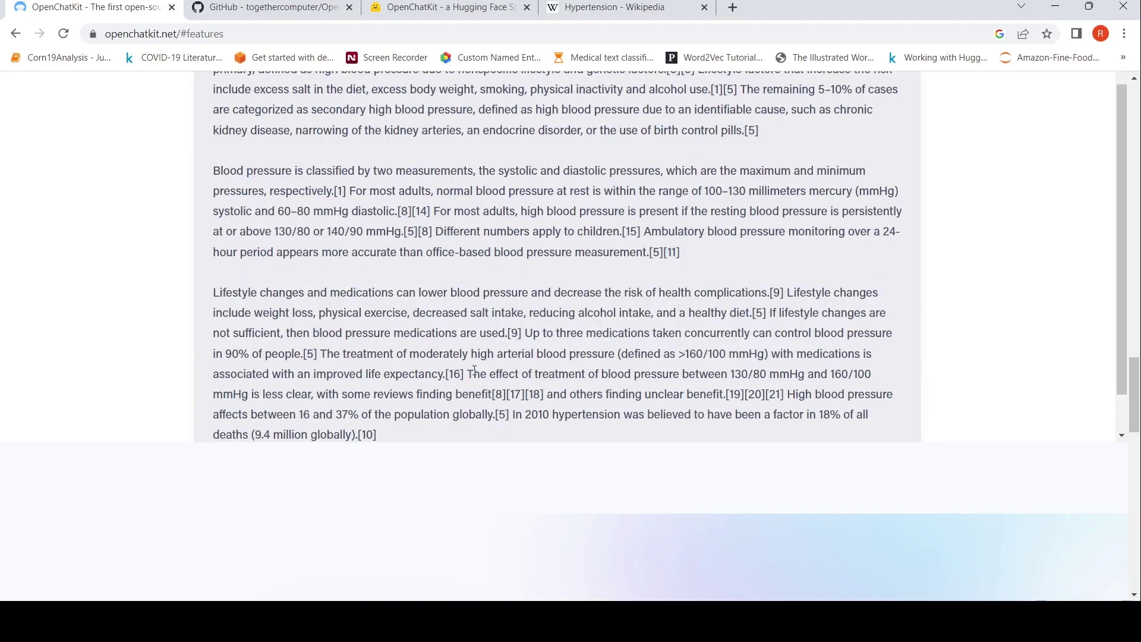
type("Summarize the above pa")
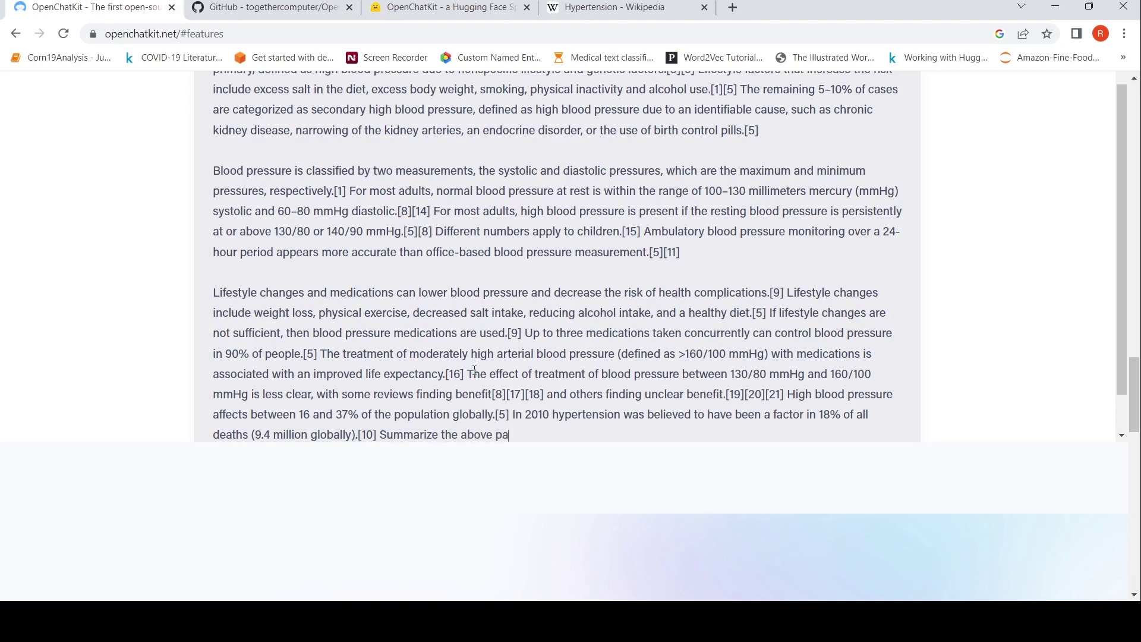
type("ragraph")
scroll(689, 295, "down", 1)
- Scroll through the bot's hypertension summary, which cuts off after 'benefit[8][17]['
scroll(542, 285, "down", 4)
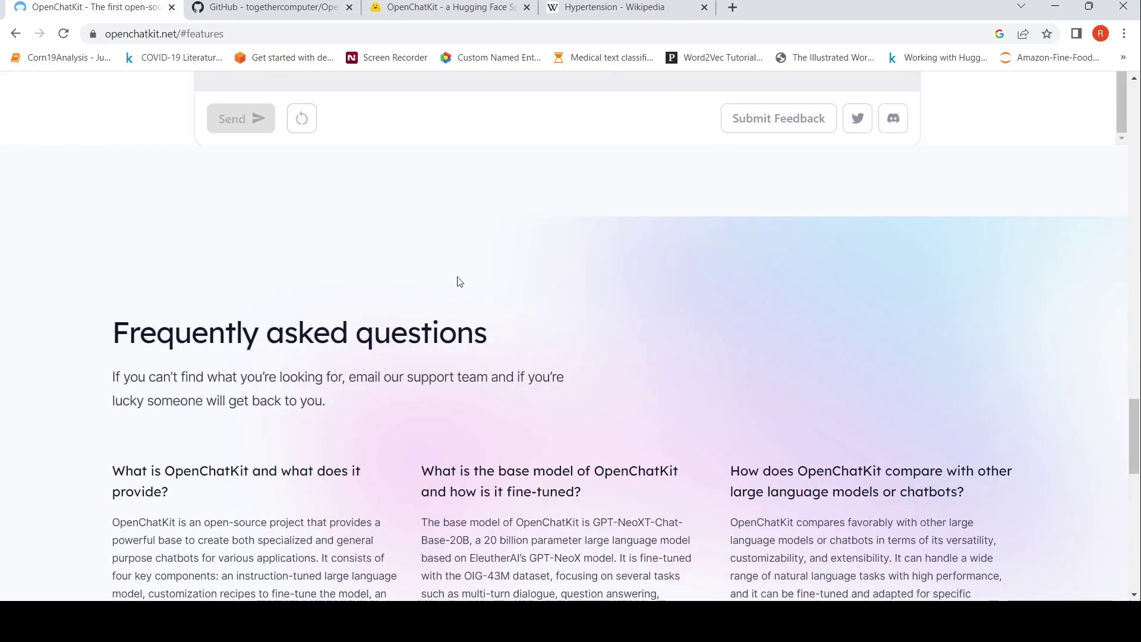
scroll(458, 280, "up", 4)
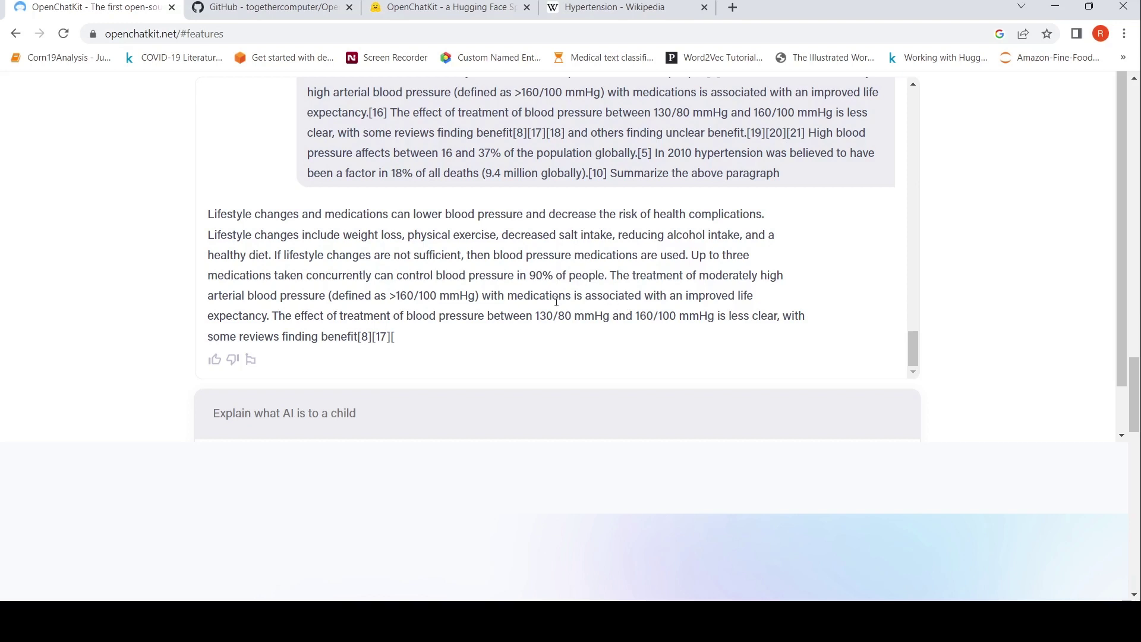
scroll(556, 301, "up", 1)
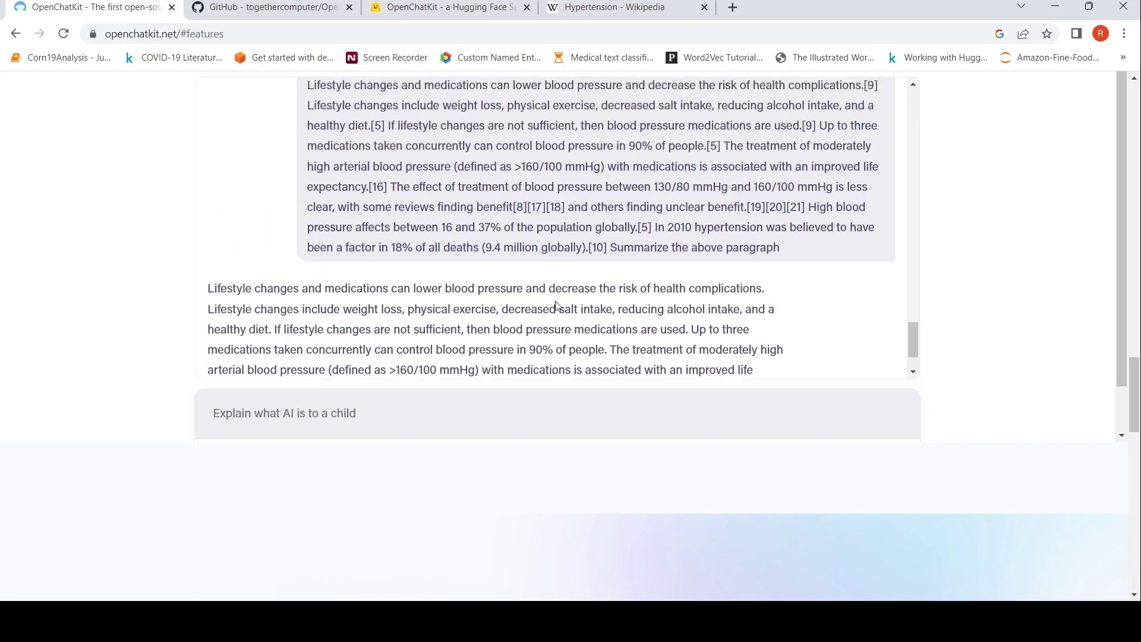
scroll(556, 305, "up", 9)
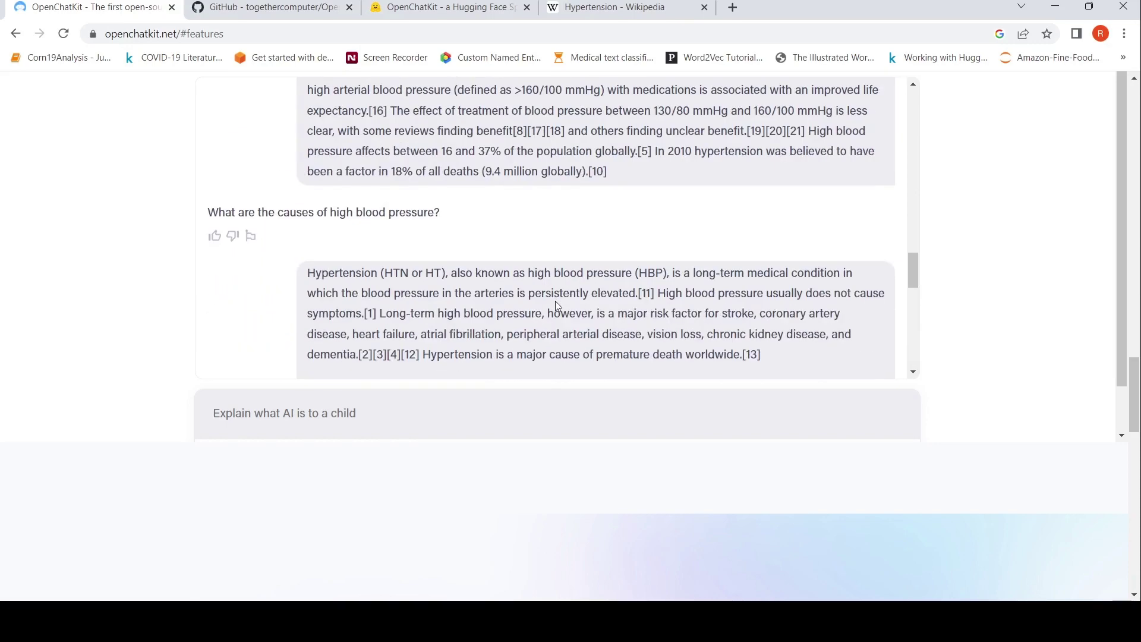
scroll(555, 300, "down", 10)
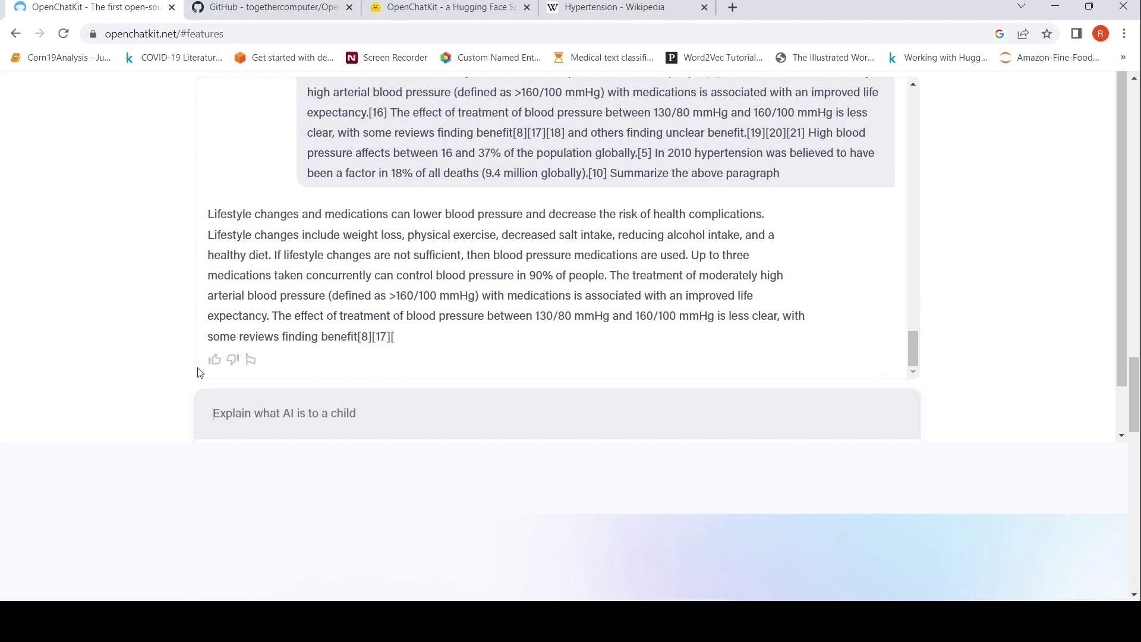
- Give the hypertension summary a thumbs-down to reach the detailed feedback form
left_click(233, 360)
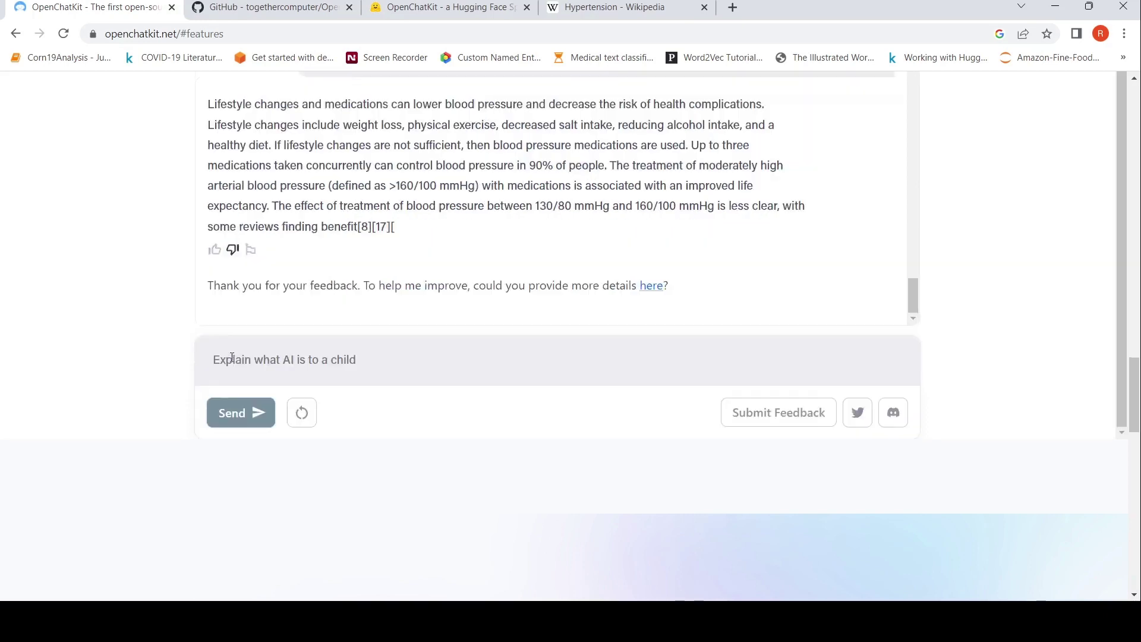
scroll(232, 356, "down", 3)
scroll(446, 225, "up", 1)
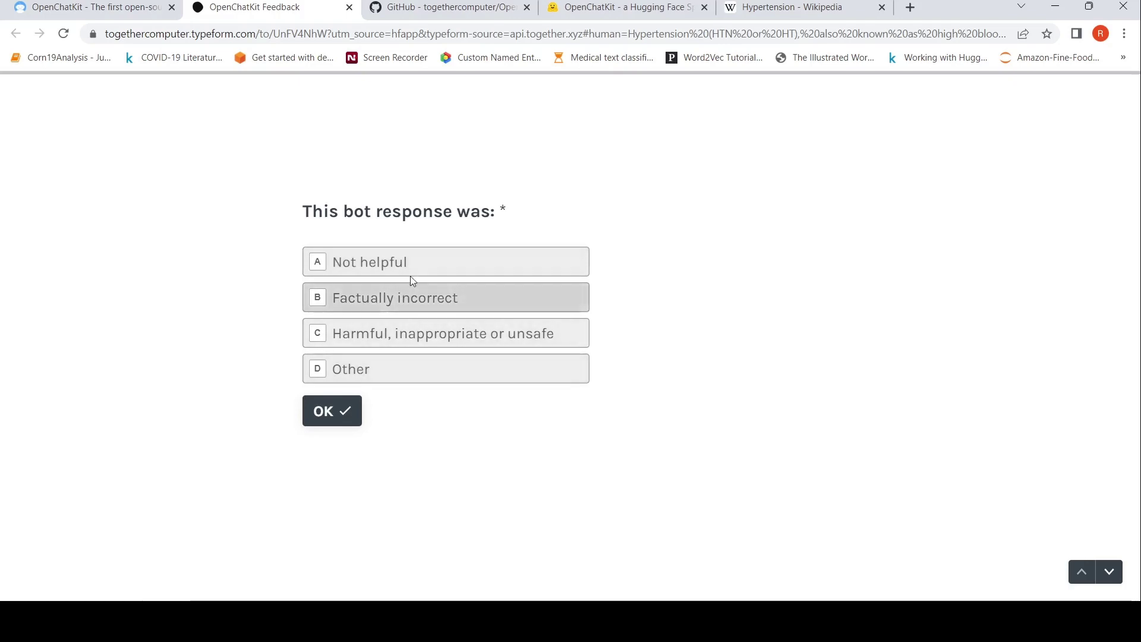
- Mark the response Other and submit a correction saying it should explain hypertension and misses important points
left_click(382, 380)
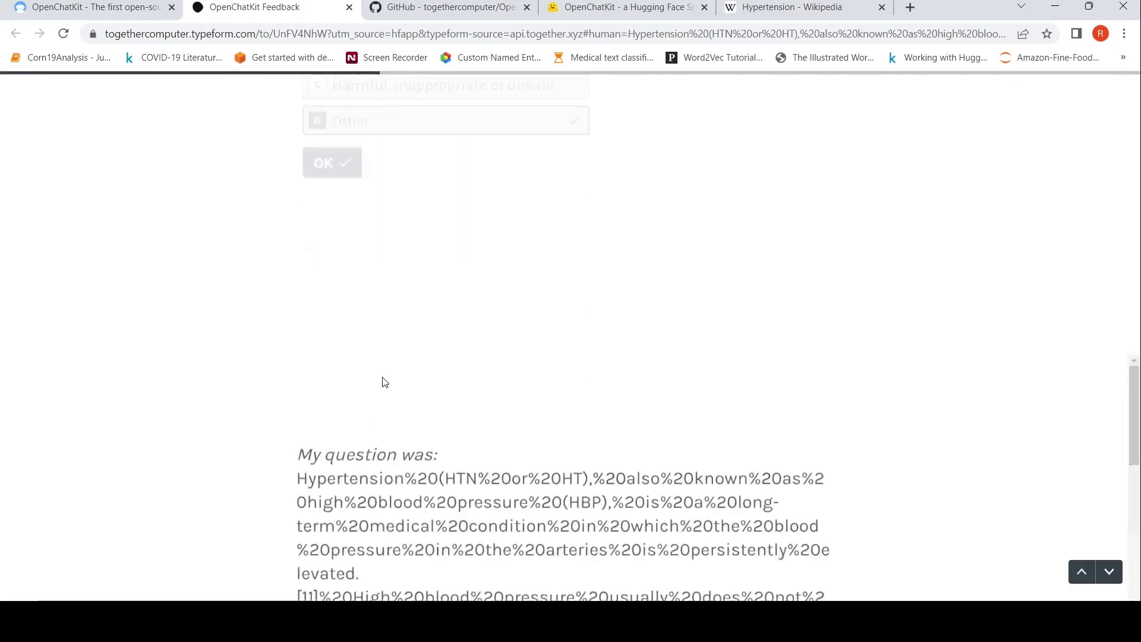
scroll(396, 354, "down", 15)
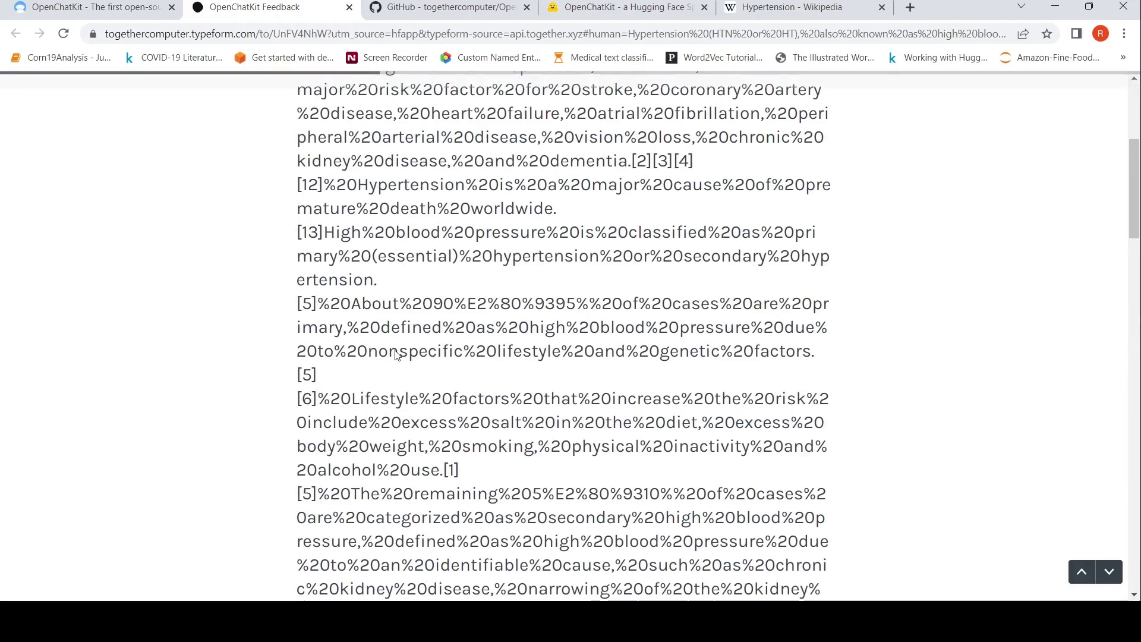
scroll(396, 354, "down", 10)
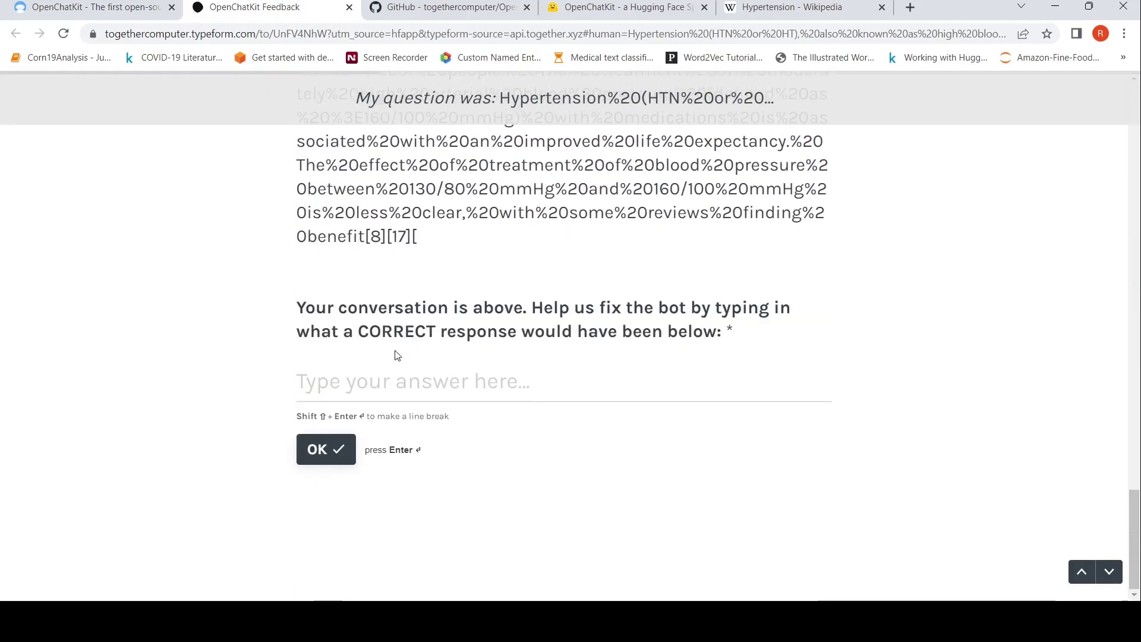
left_click(426, 387)
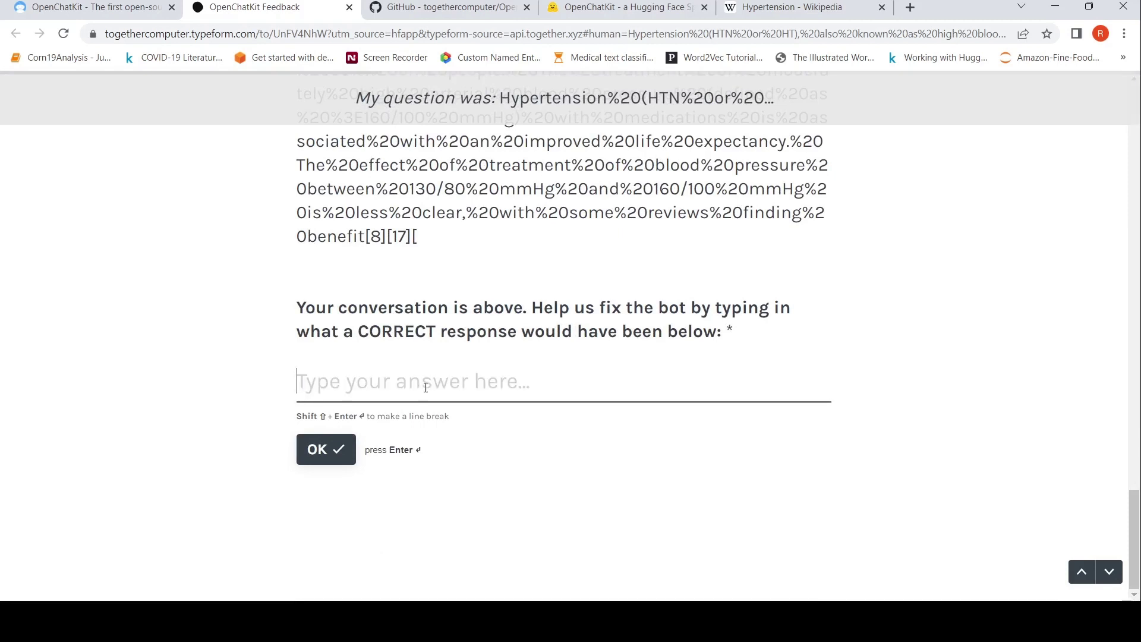
type("chatbot sho")
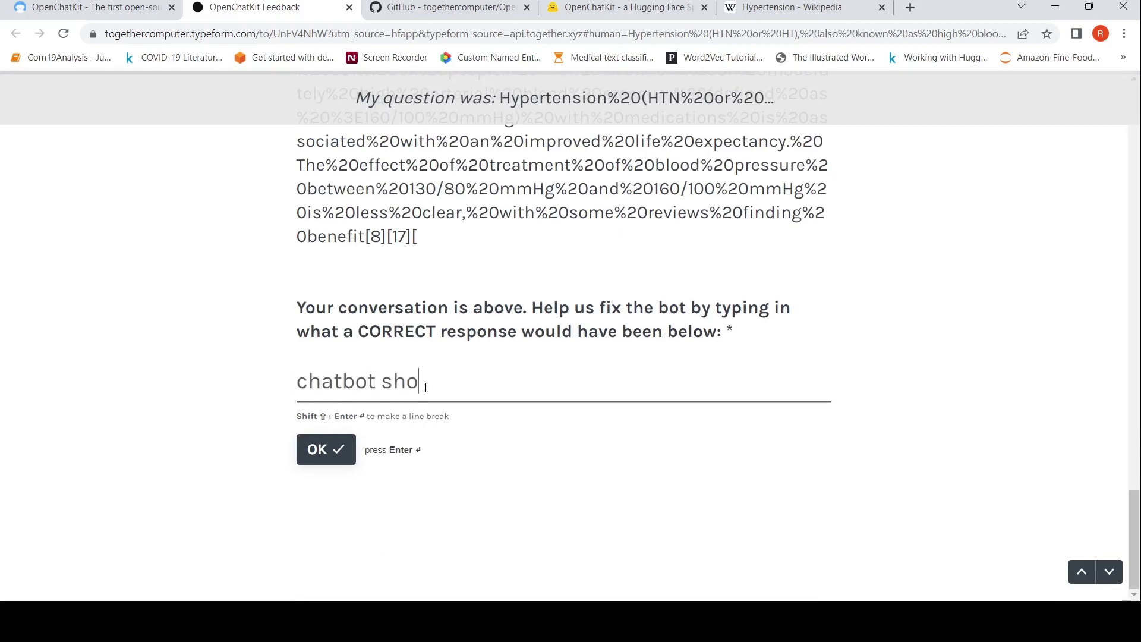
type("uld explain what")
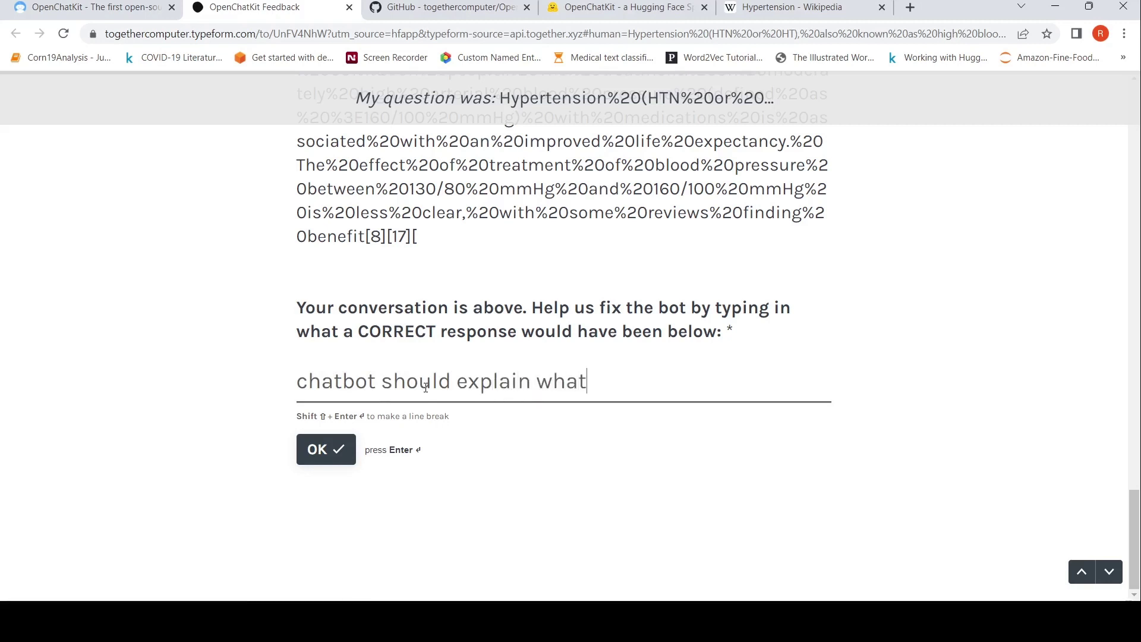
type(" is hypoe")
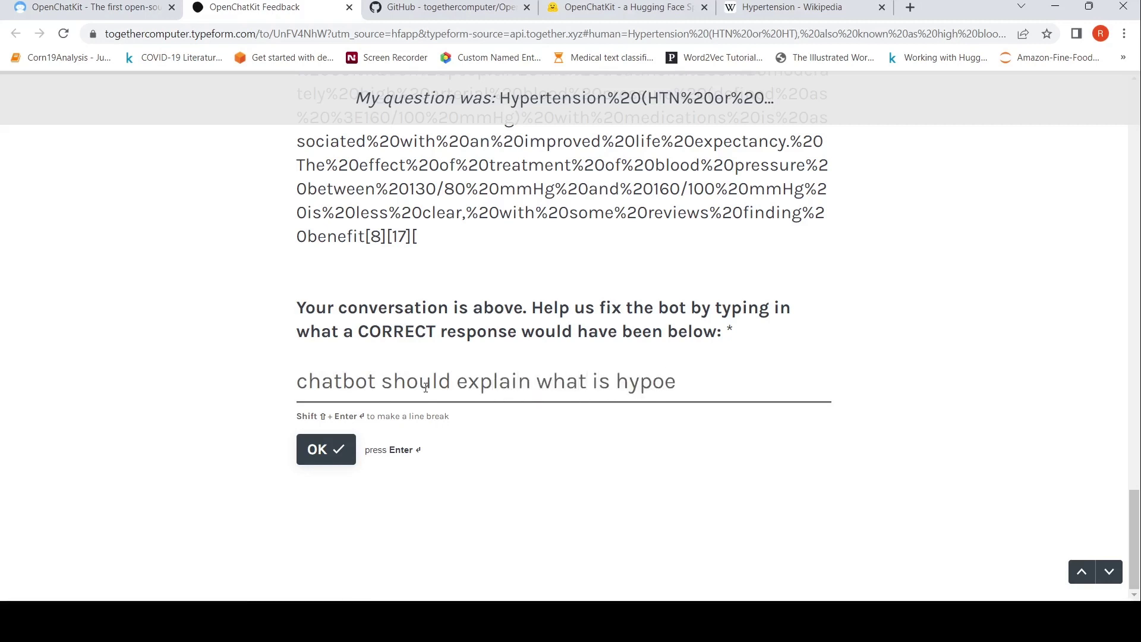
key("BackSpace")
key("BackSpace")
type("ertension")
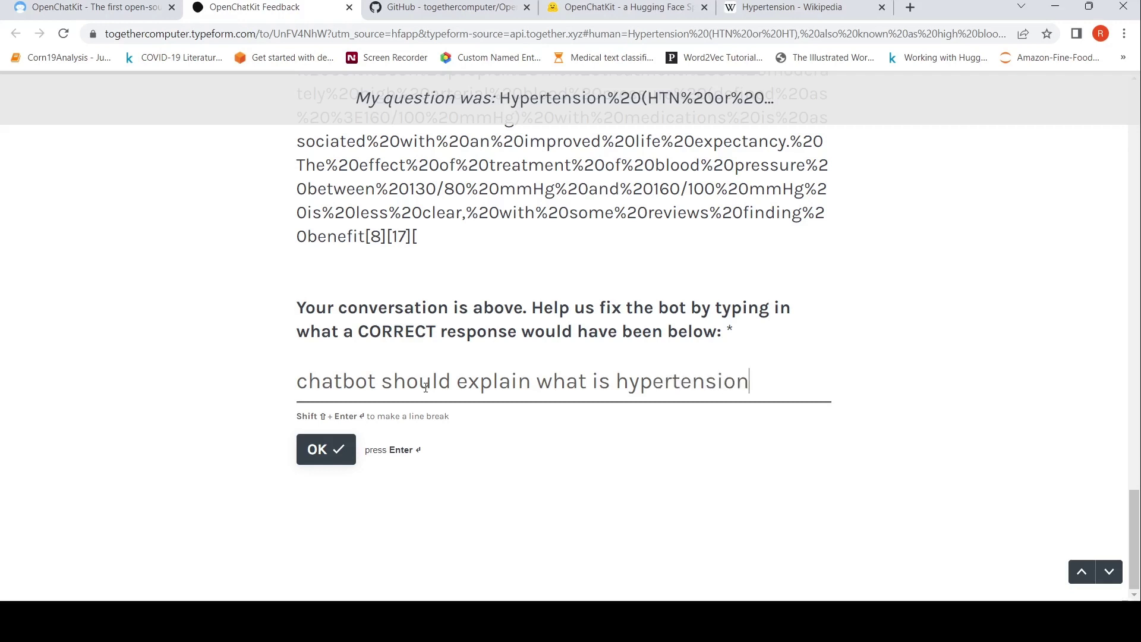
type(" in summary")
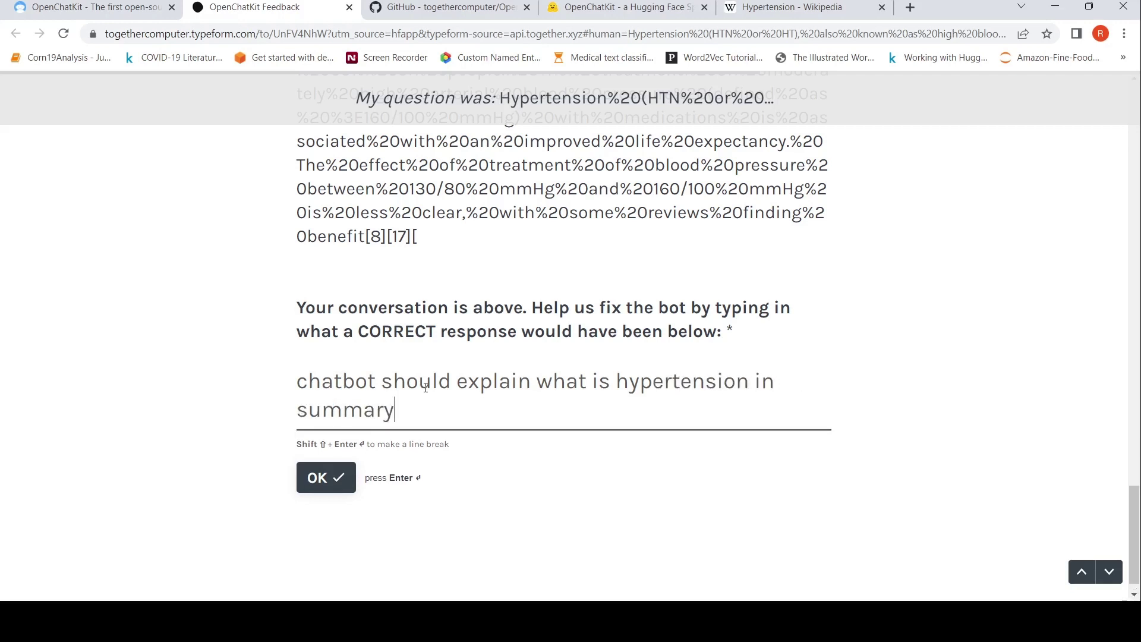
type(". It misses out on im")
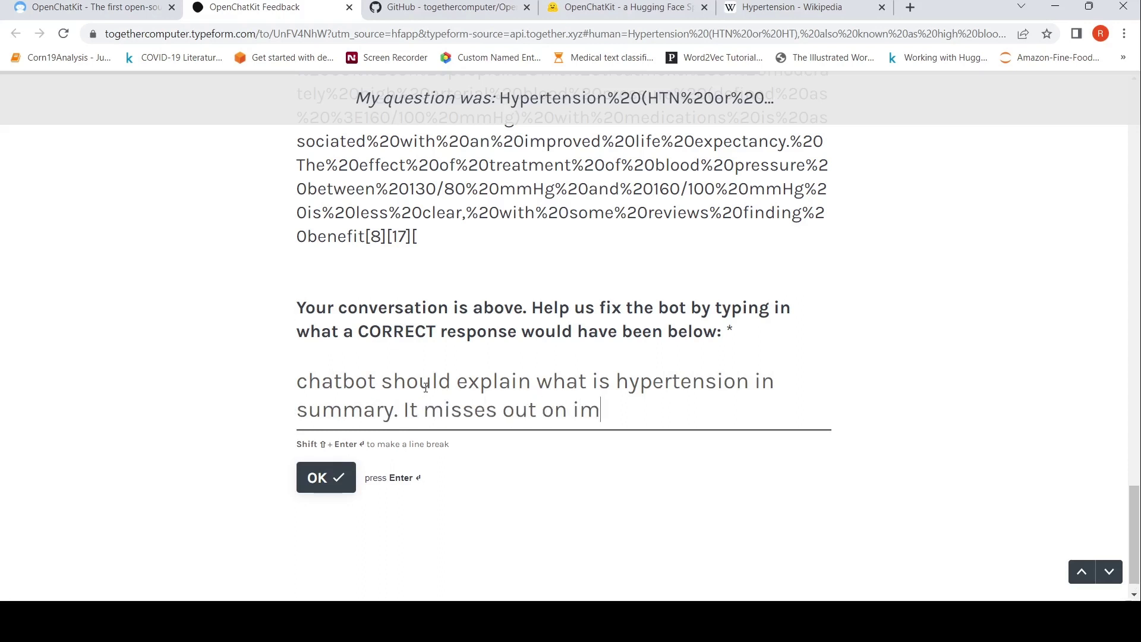
type("porten")
key("BackSpace")
key("BackSpace")
type("ant points in")
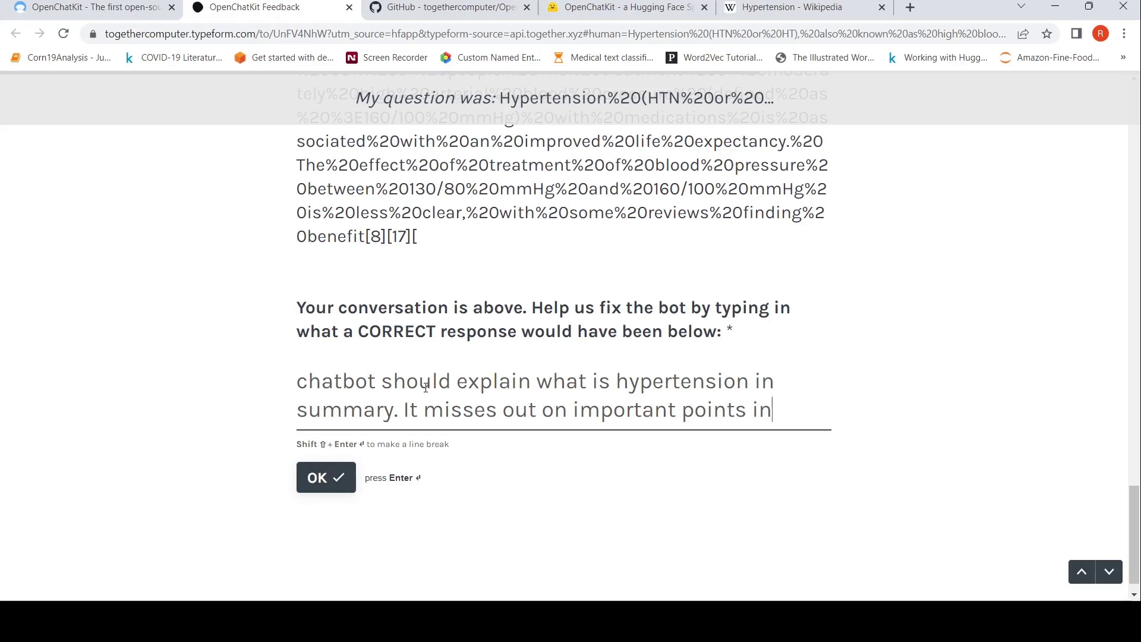
type("summary")
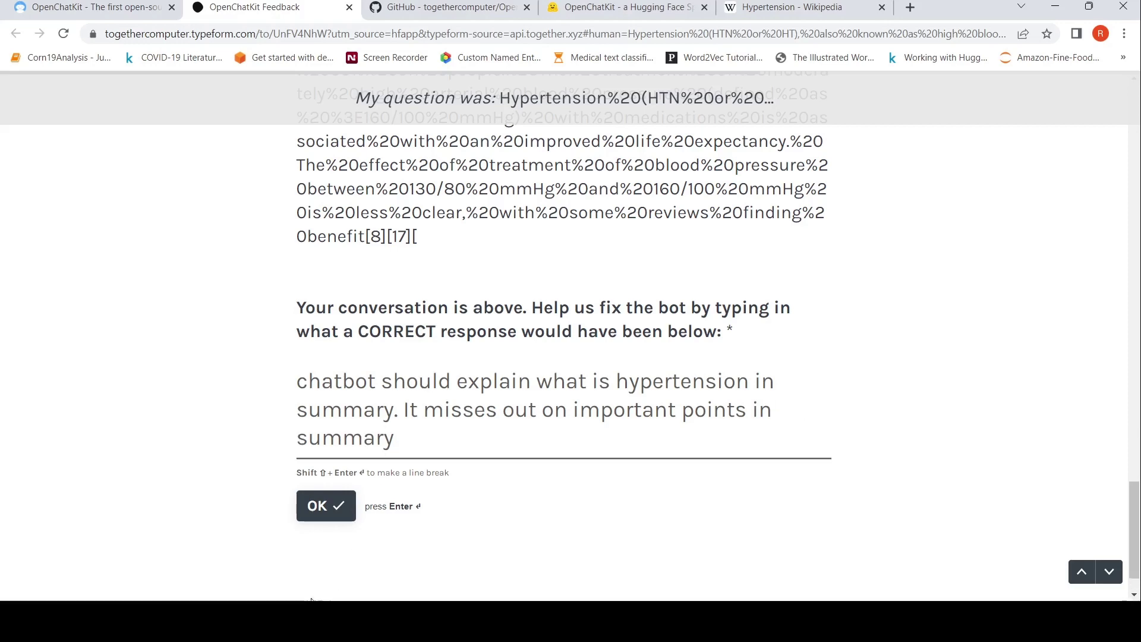
left_click(326, 506)
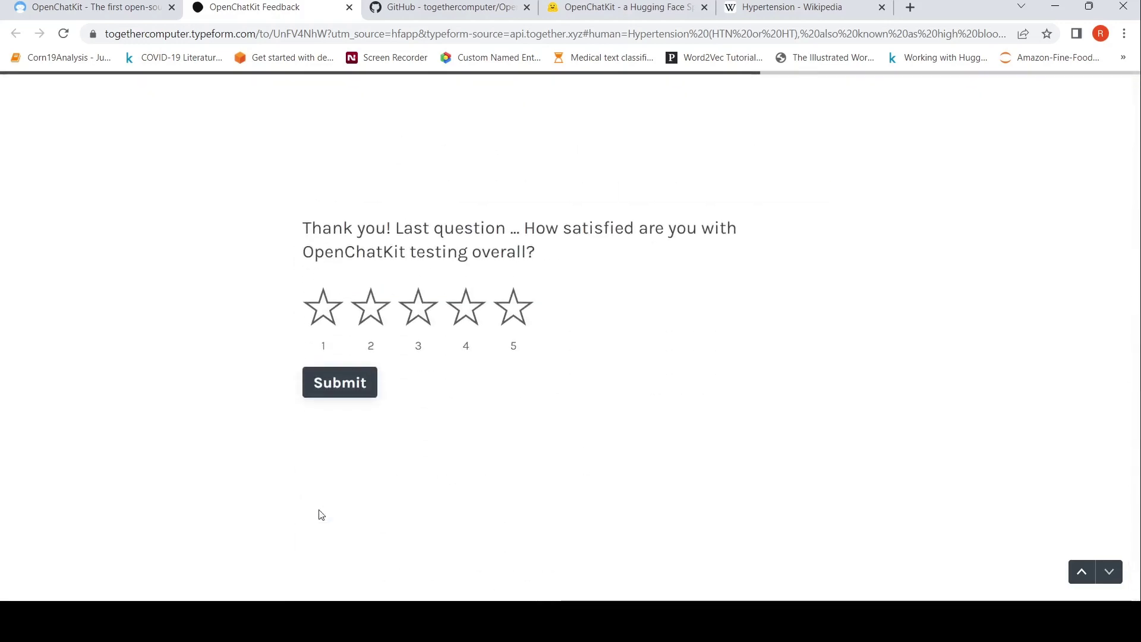
- Give a five-star overall rating, submit the form, and return to OpenChatKit
left_click(514, 308)
left_click(332, 385)
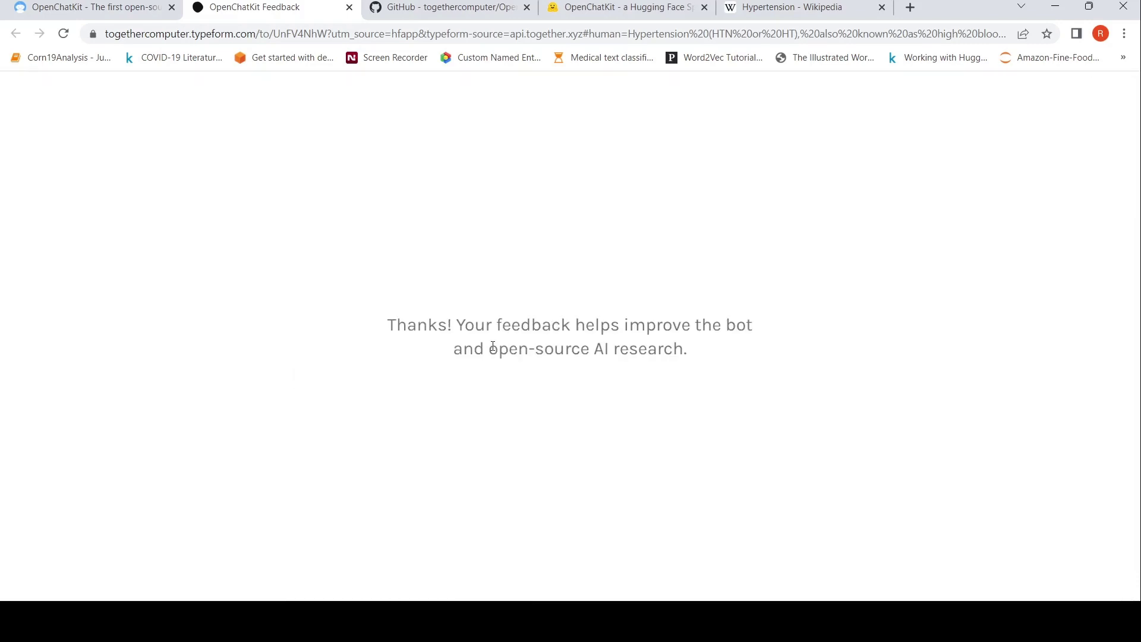
left_click(63, 6)
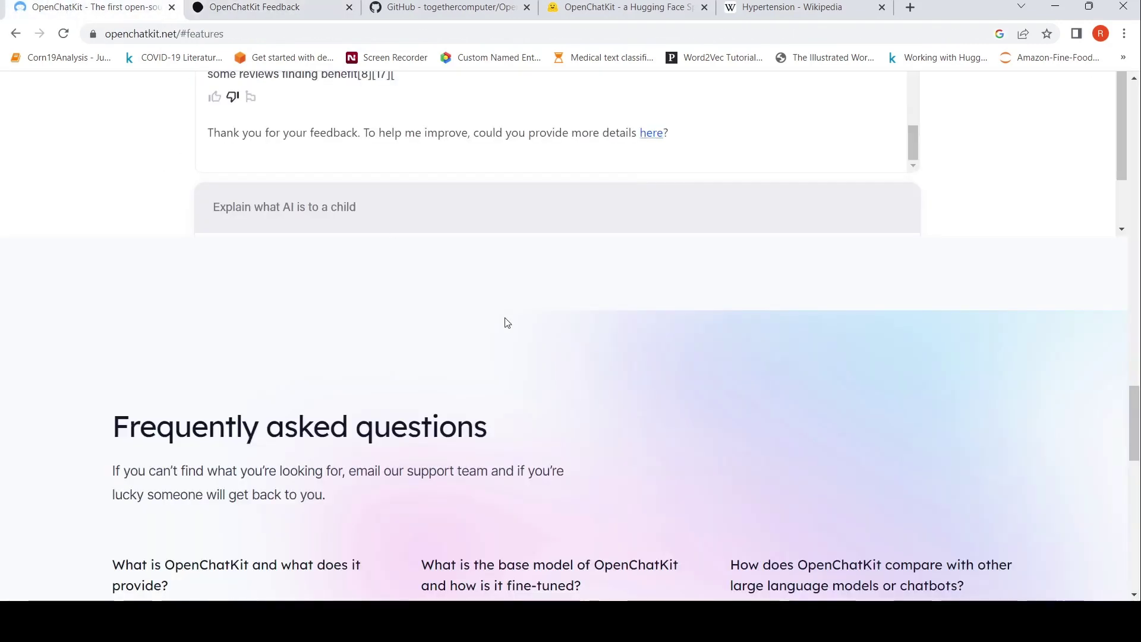
scroll(507, 323, "up", 6)
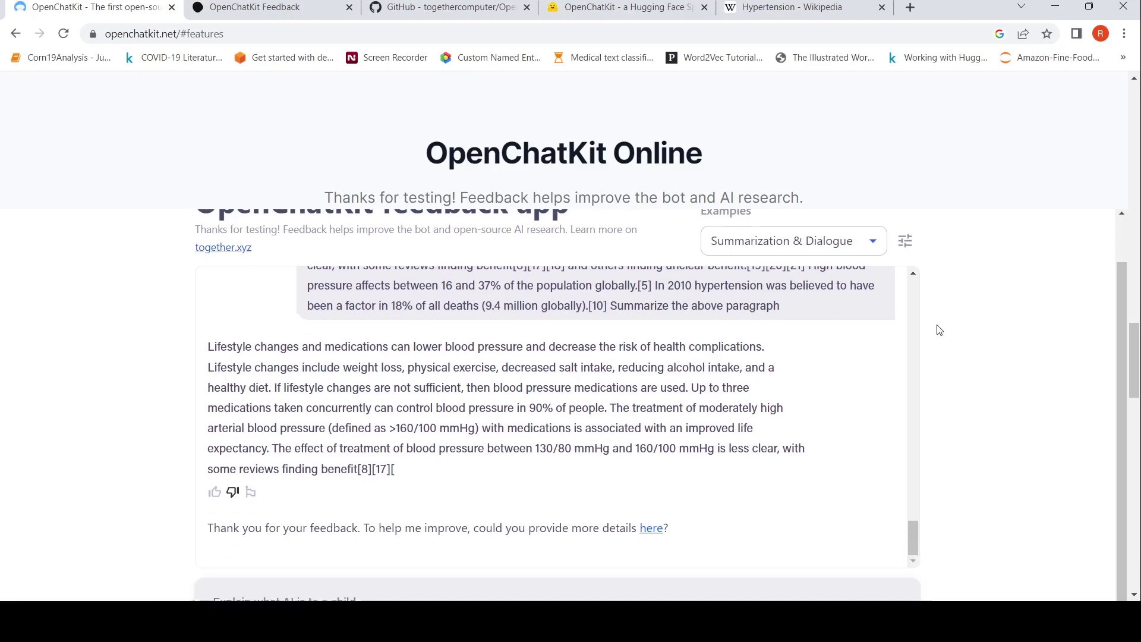
left_click(870, 240)
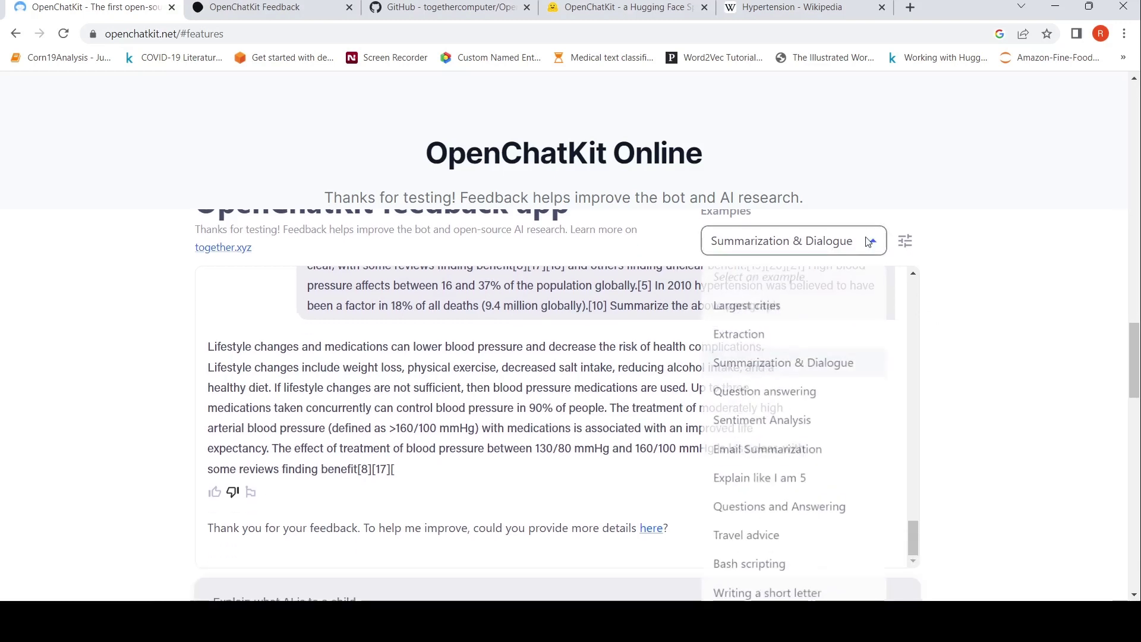
- Load the Sentiment Analysis example and resend the Stanford course sentence; the bot again answers Positive
left_click(819, 434)
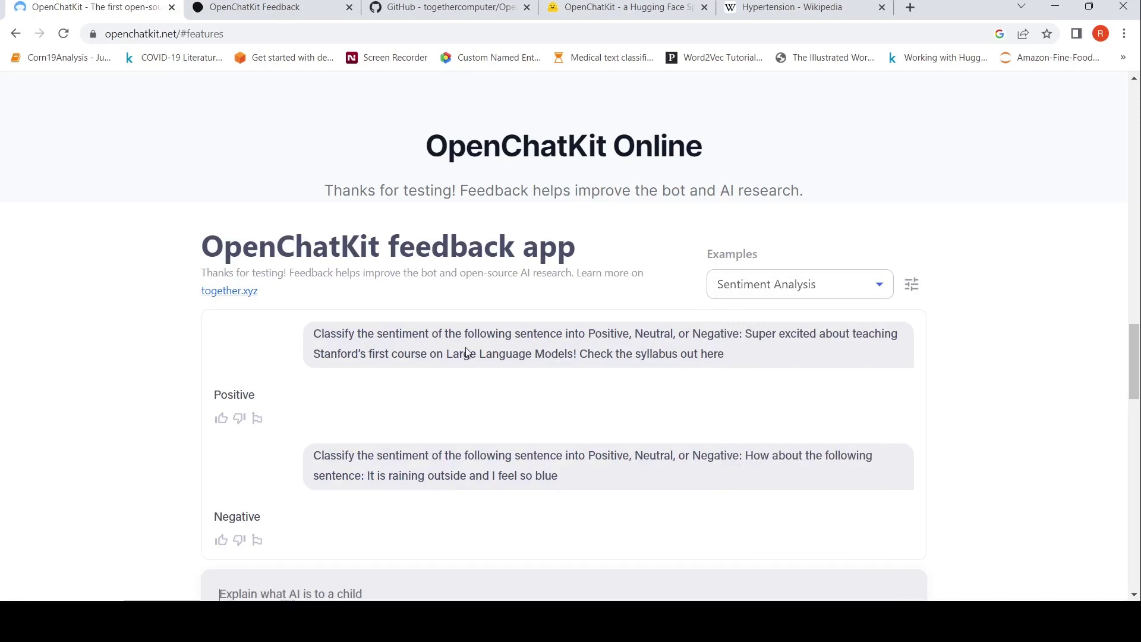
scroll(1093, 398, "down", 3)
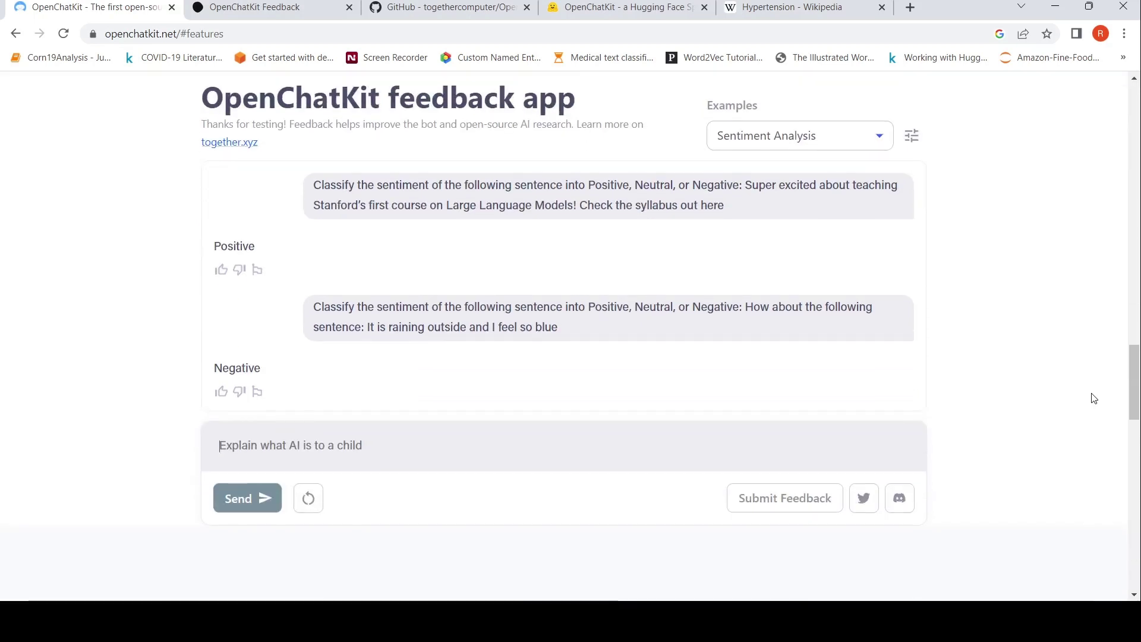
left_click_drag(313, 185, 795, 219)
key("ctrl+c")
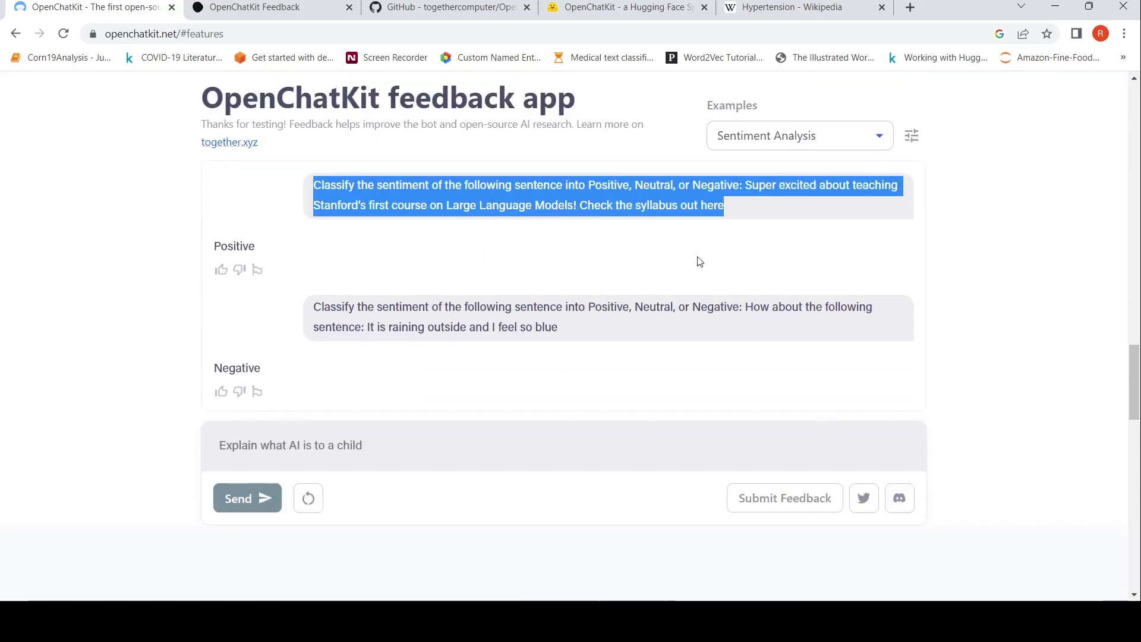
left_click(259, 444)
key("ctrl+v")
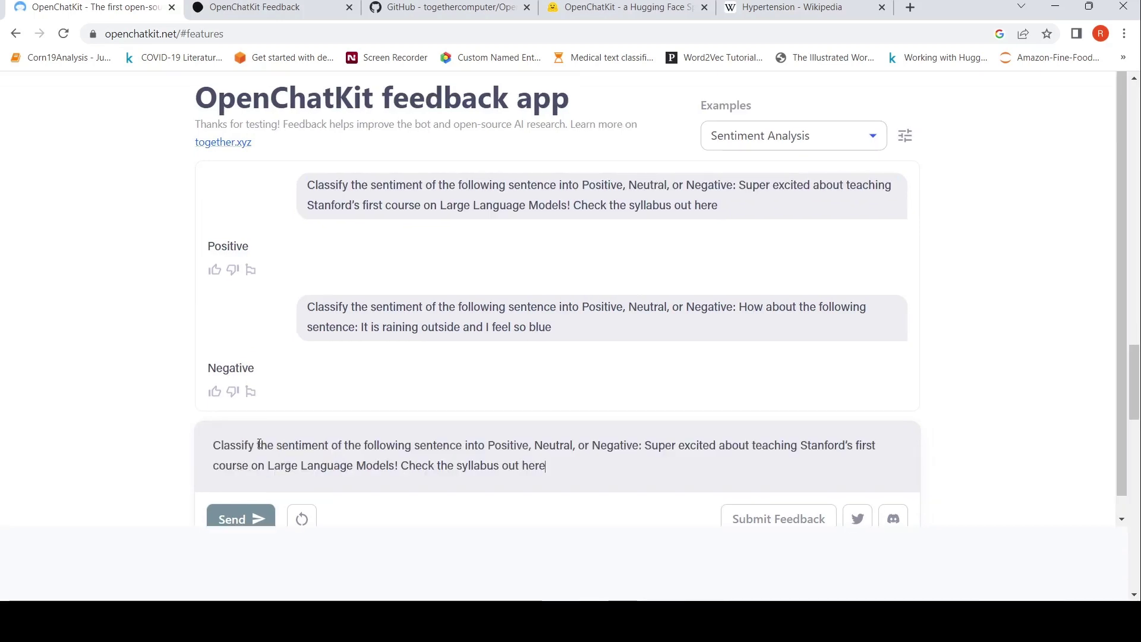
key("Return")
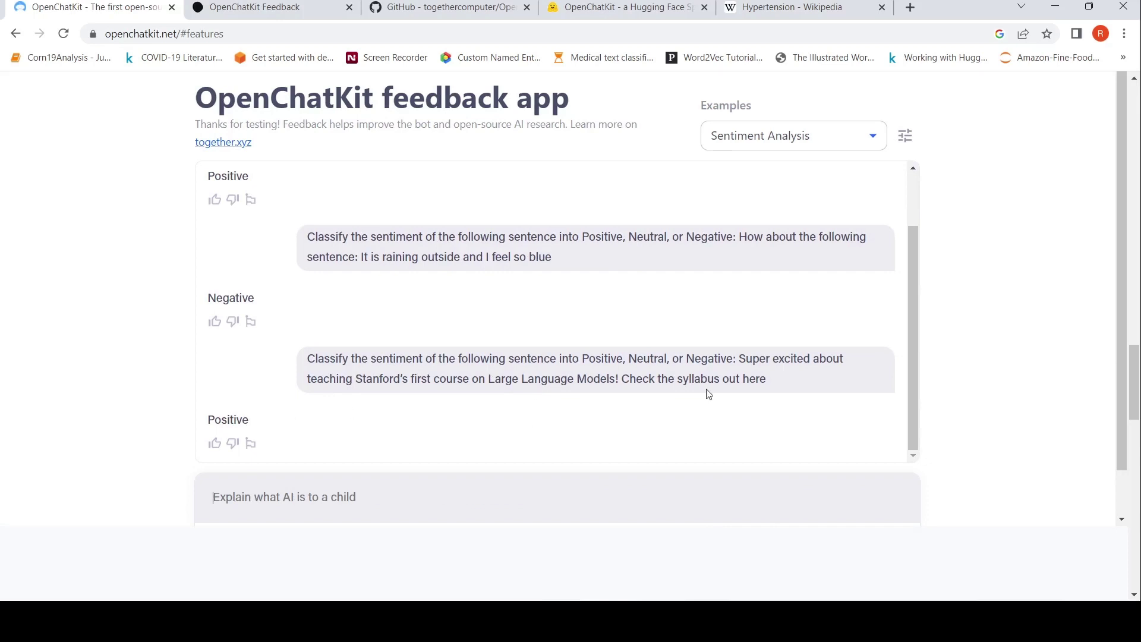
left_click_drag(311, 365, 737, 357)
key("ctrl+c")
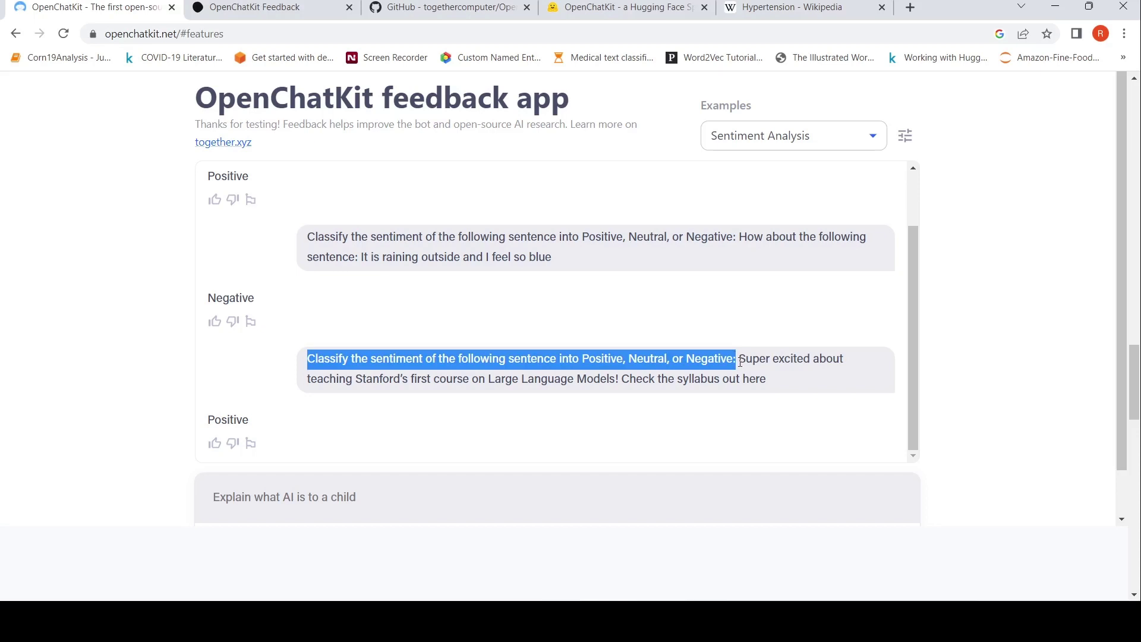
- Paste the classification instruction and type the sentence 'It is raining in Bengaluru what a relief'
left_click(467, 489)
key("ctrl+v")
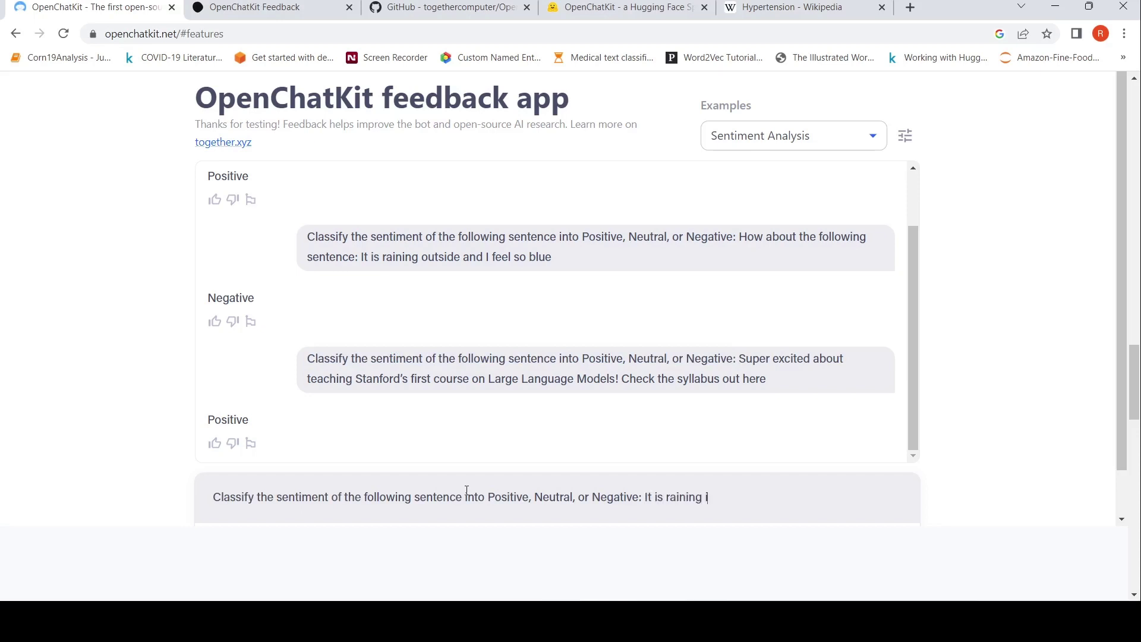
type("It is raining in bengaluru wqh")
key("BackSpace")
key("BackSpace")
type("hat a releif")
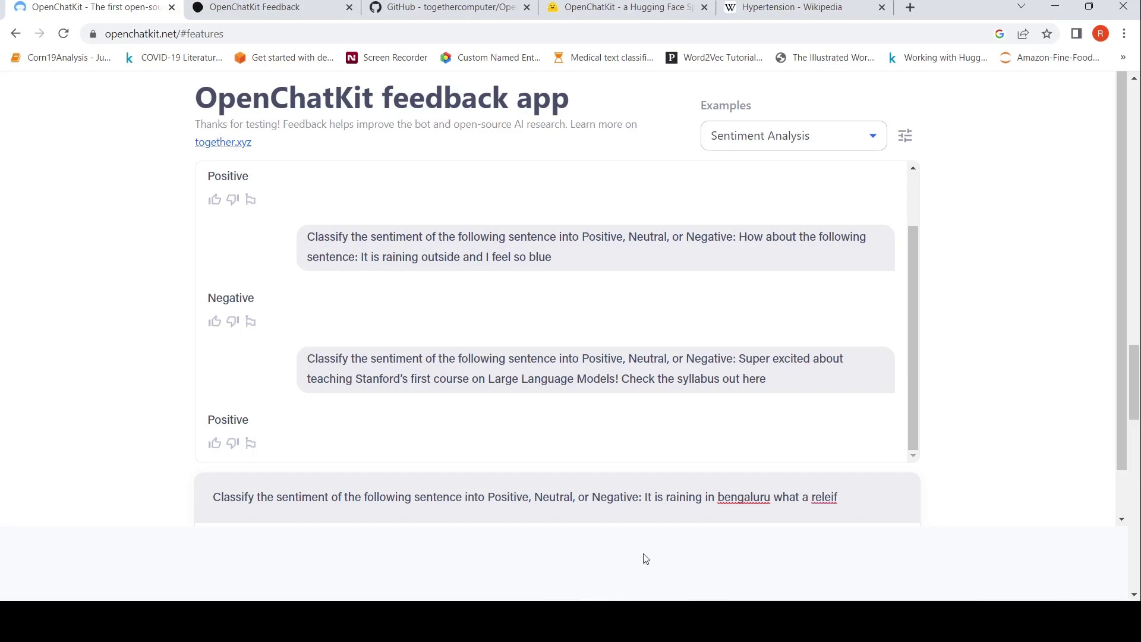
- Correct the spellings of Bengaluru and relief, then send the prompt, which is classified Positive
right_click(743, 501)
left_click(832, 303)
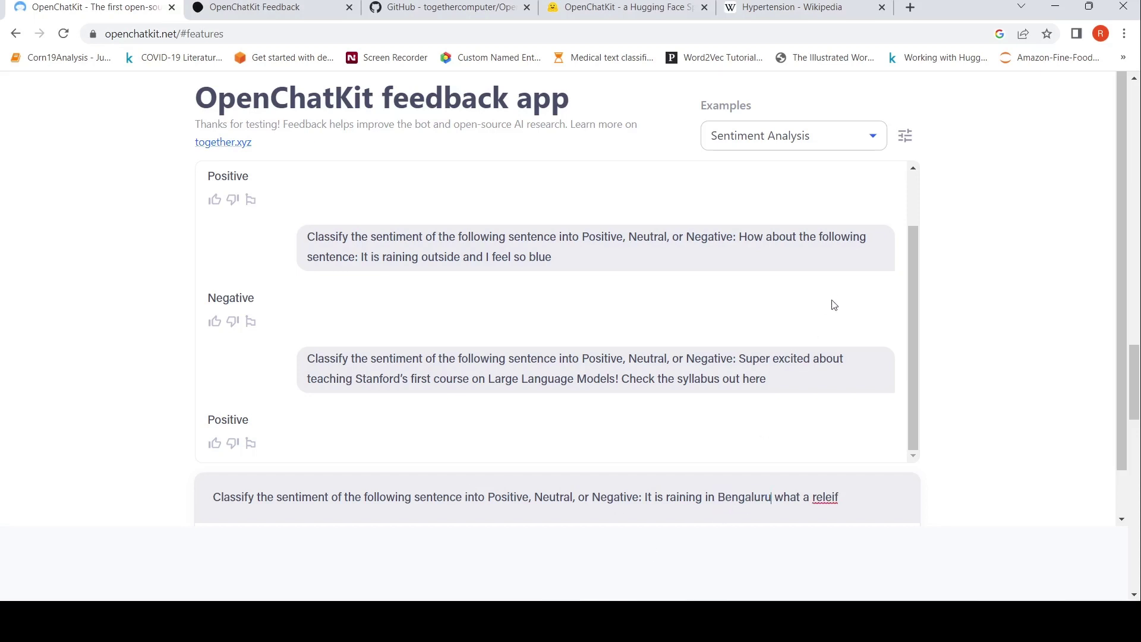
right_click(835, 496)
left_click(890, 377)
scroll(836, 474, "down", 1)
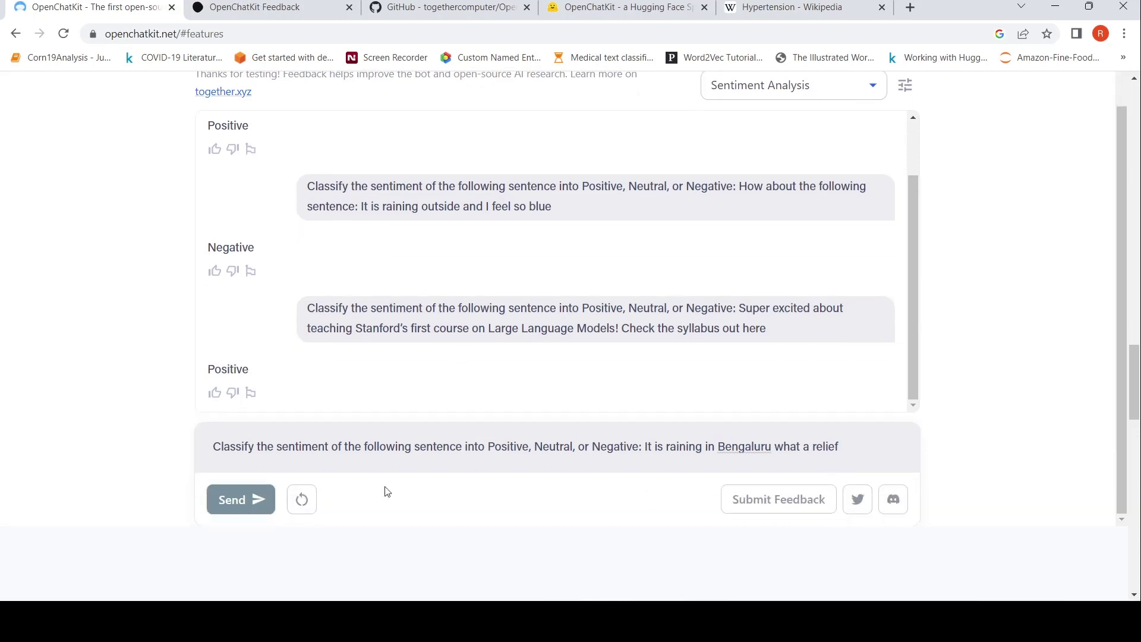
left_click(229, 502)
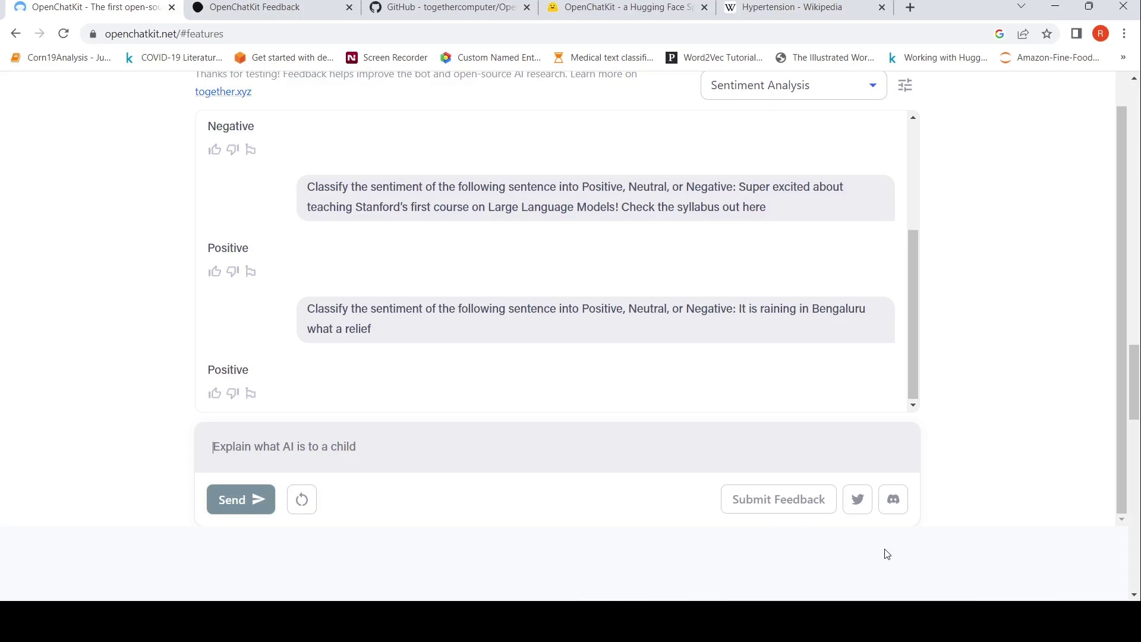
scroll(887, 554, "up", 1)
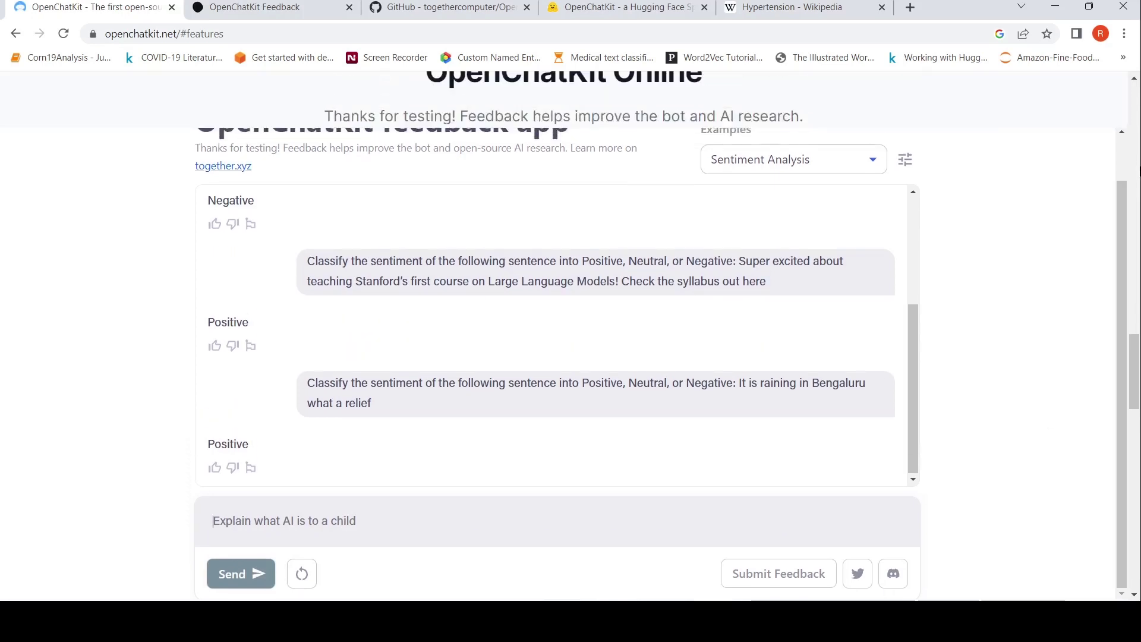
- Browse the Examples prompt list, then jump to the site's Features section
left_click(823, 172)
scroll(799, 311, "down", 2)
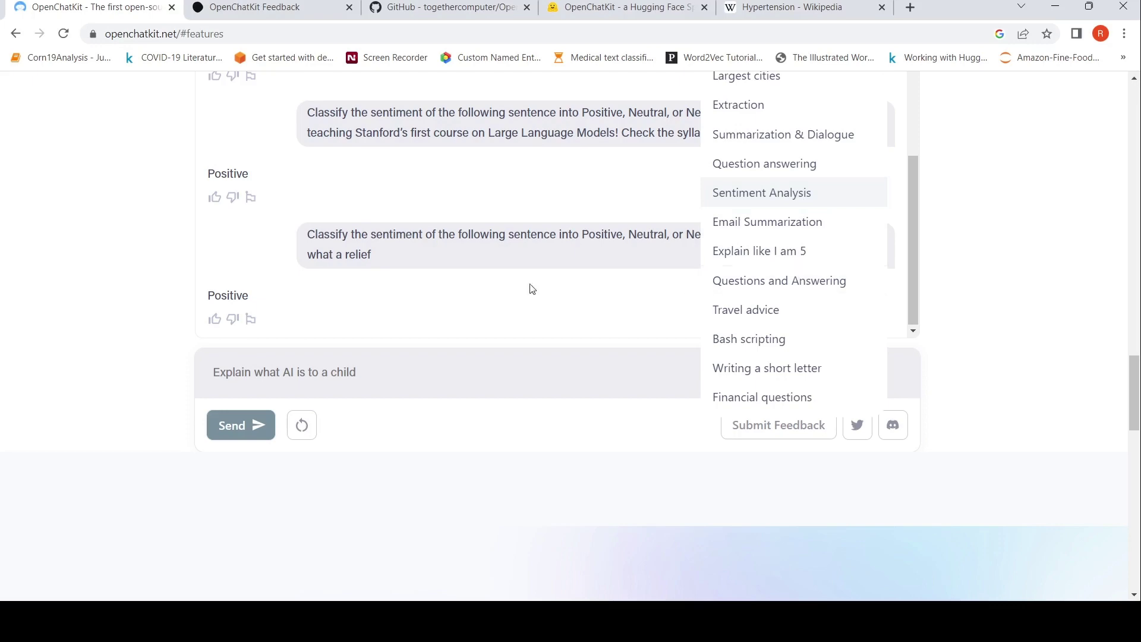
scroll(504, 346, "up", 20)
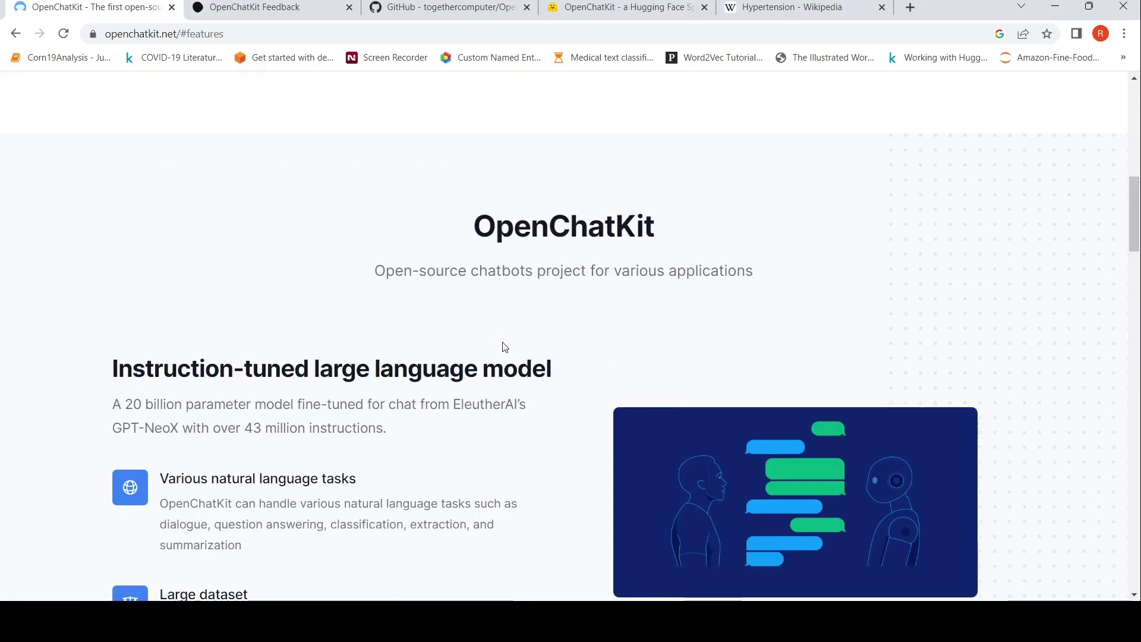
scroll(504, 346, "up", 5)
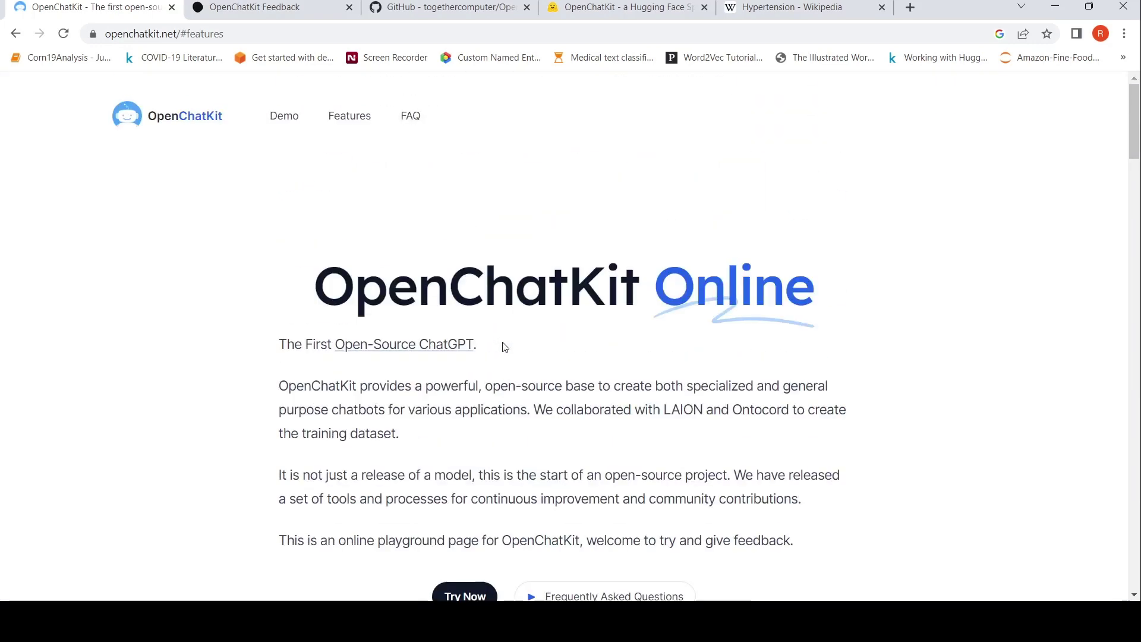
left_click(363, 115)
scroll(438, 250, "down", 11)
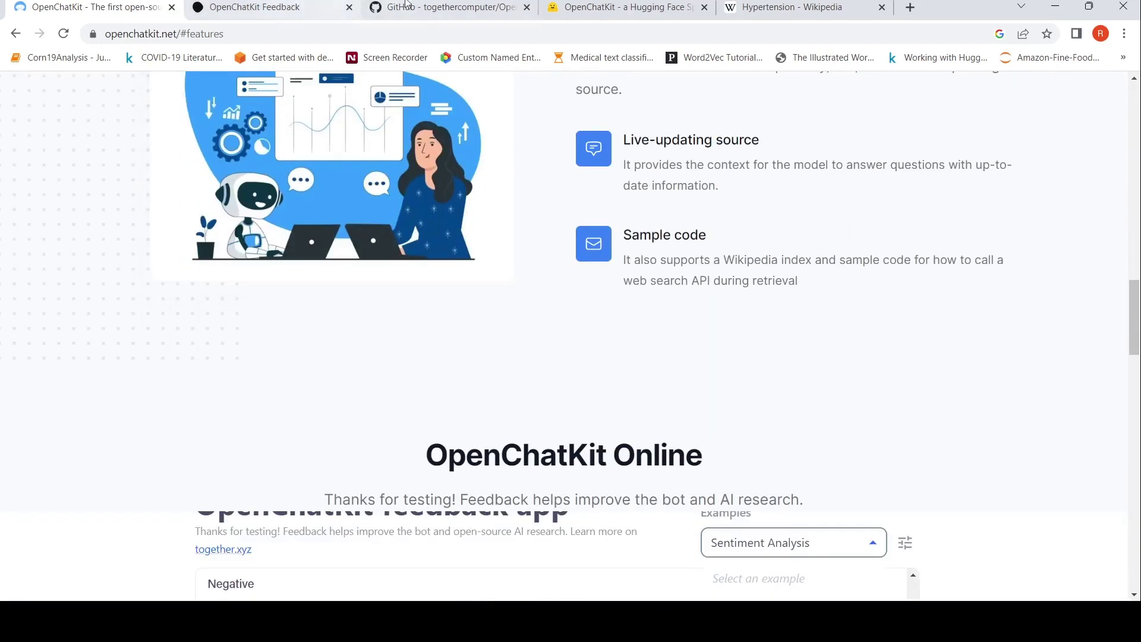
- Scroll through the togethercomputer/OpenChatKit README on GitHub, returning to its overview and Contents list
left_click(428, 7)
scroll(398, 279, "up", 10)
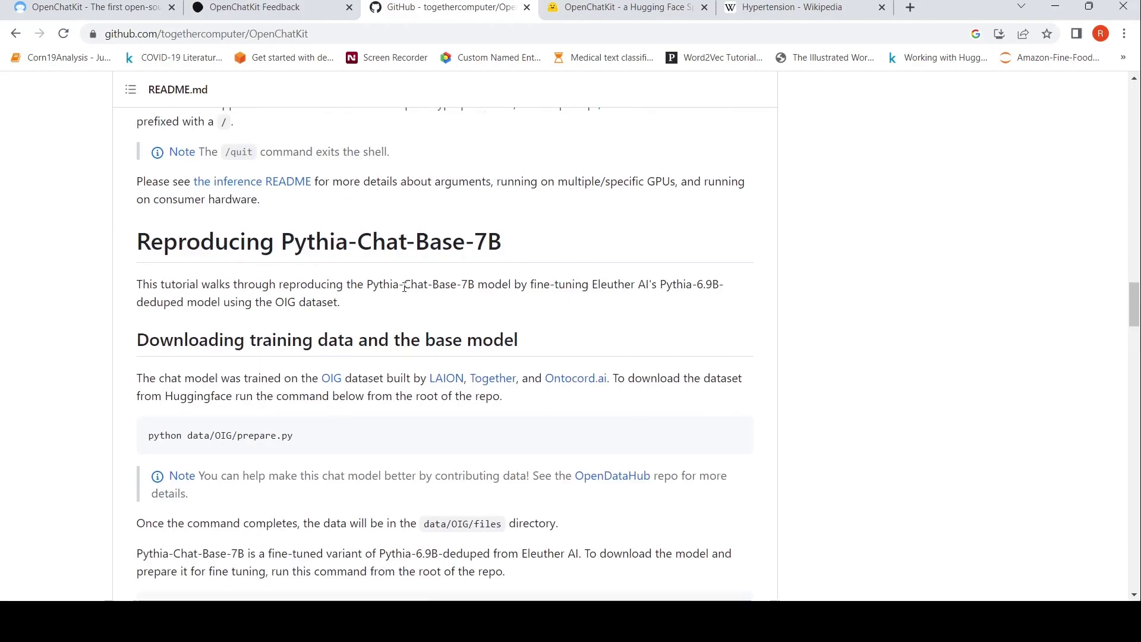
scroll(404, 290, "up", 20)
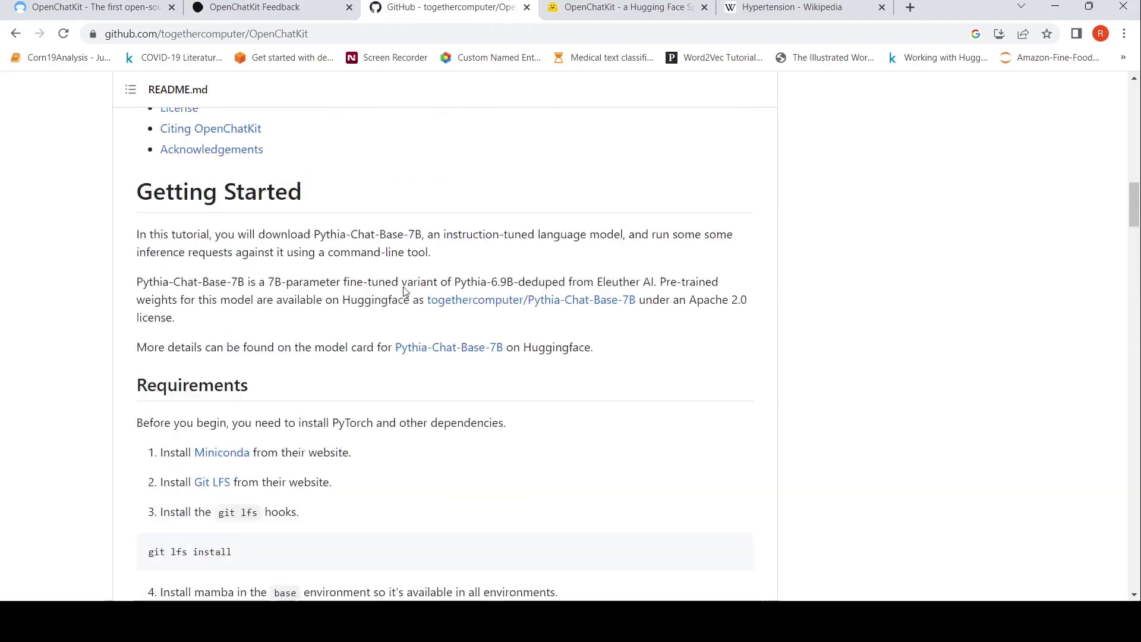
scroll(406, 291, "up", 4)
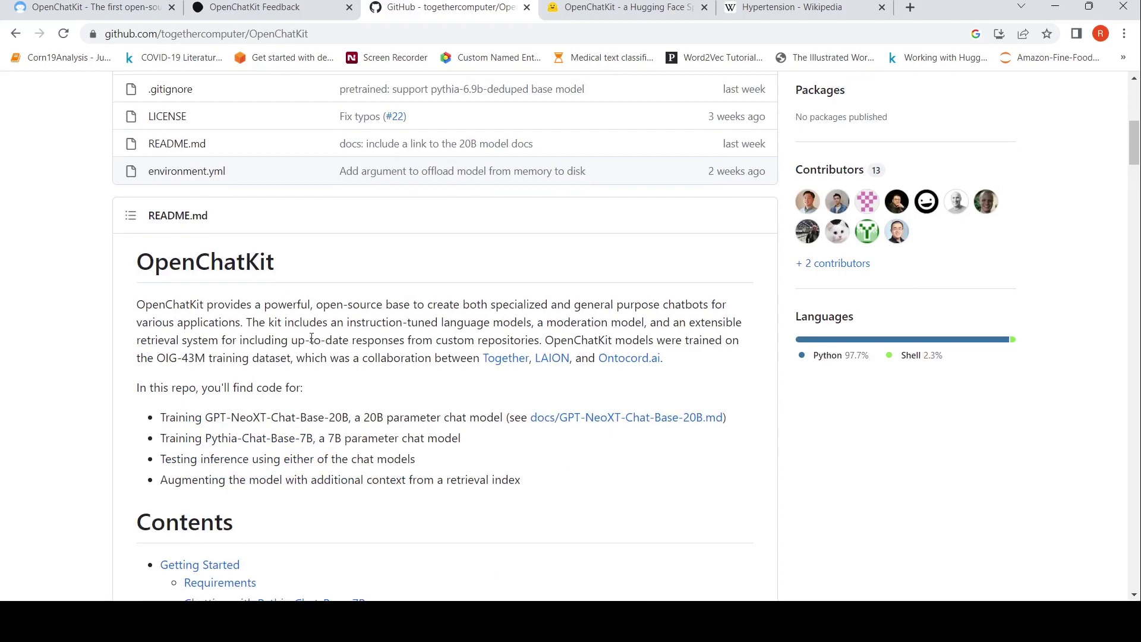
scroll(311, 337, "down", 3)
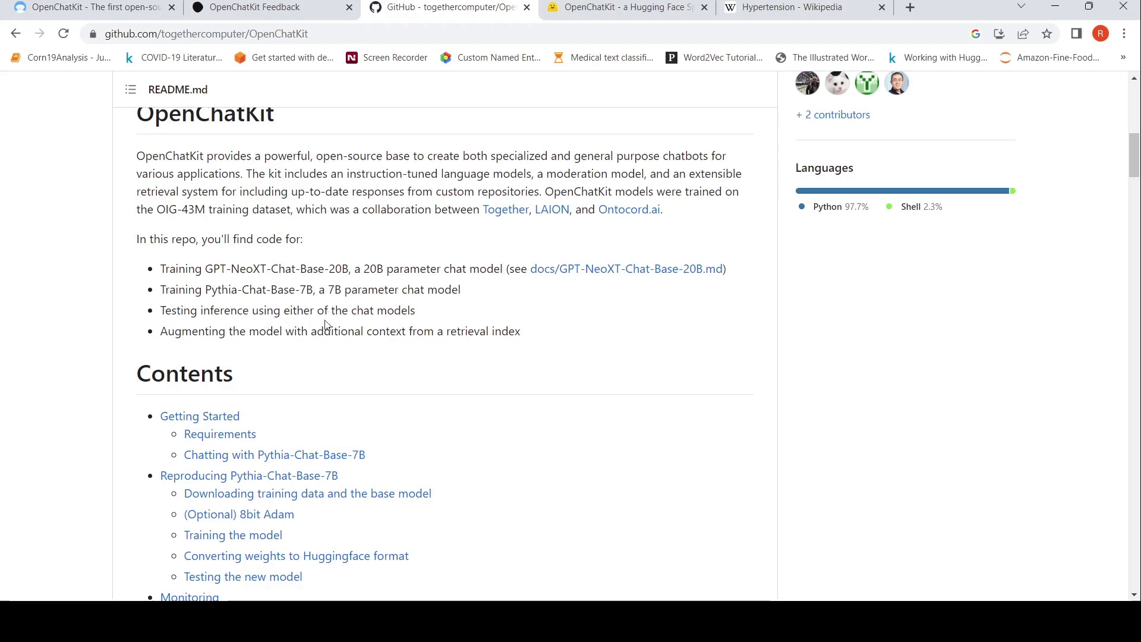
scroll(353, 353, "down", 12)
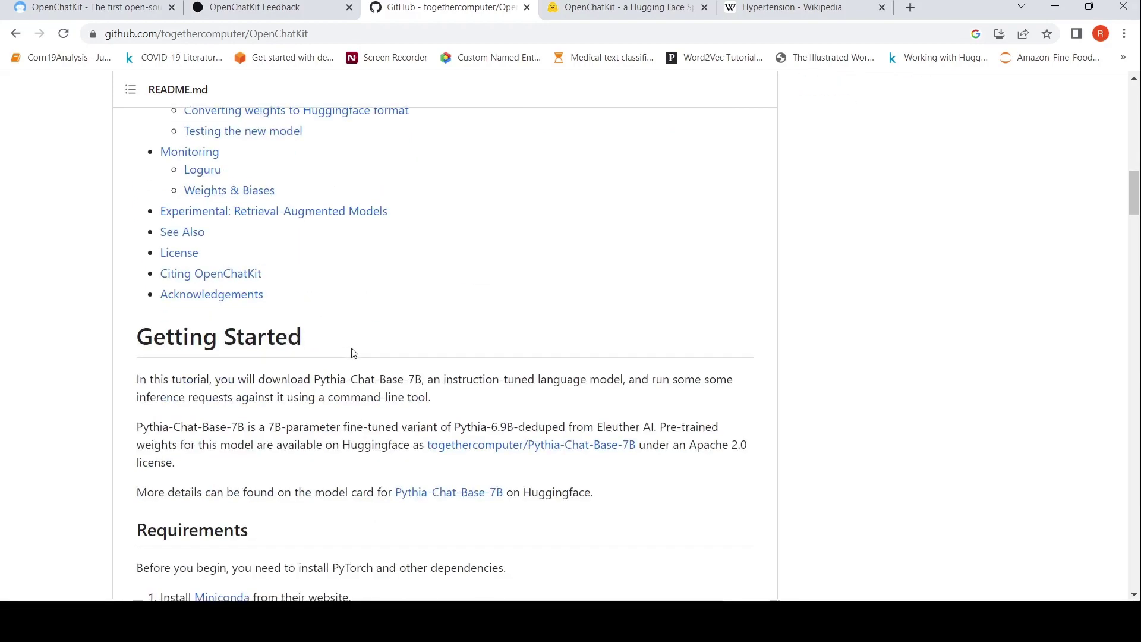
scroll(354, 353, "down", 10)
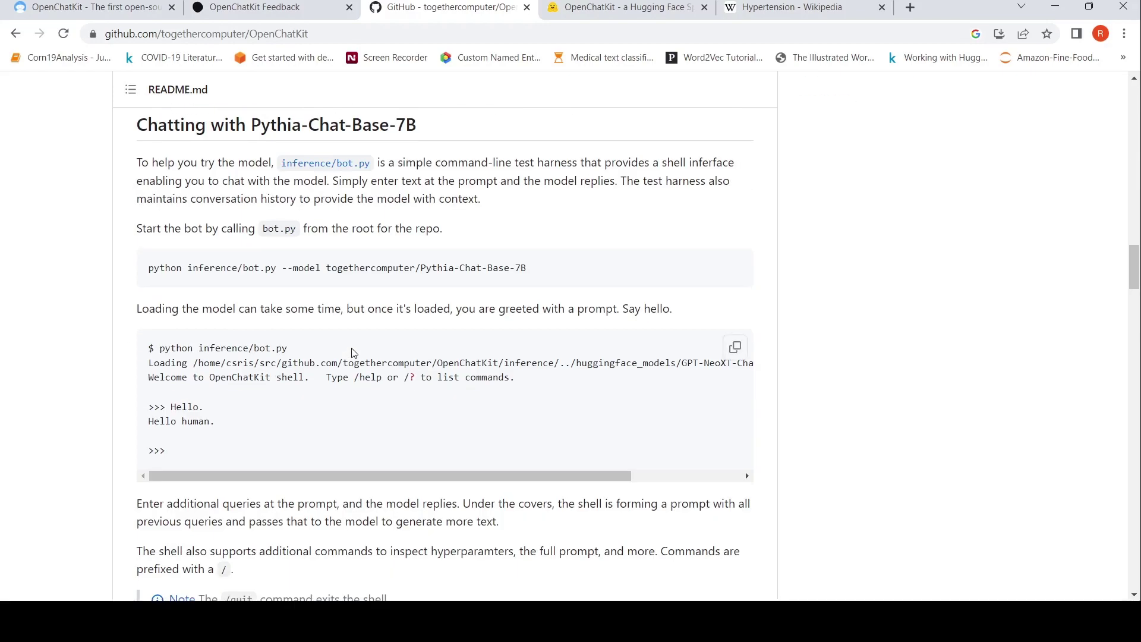
scroll(353, 353, "down", 7)
scroll(353, 348, "down", 20)
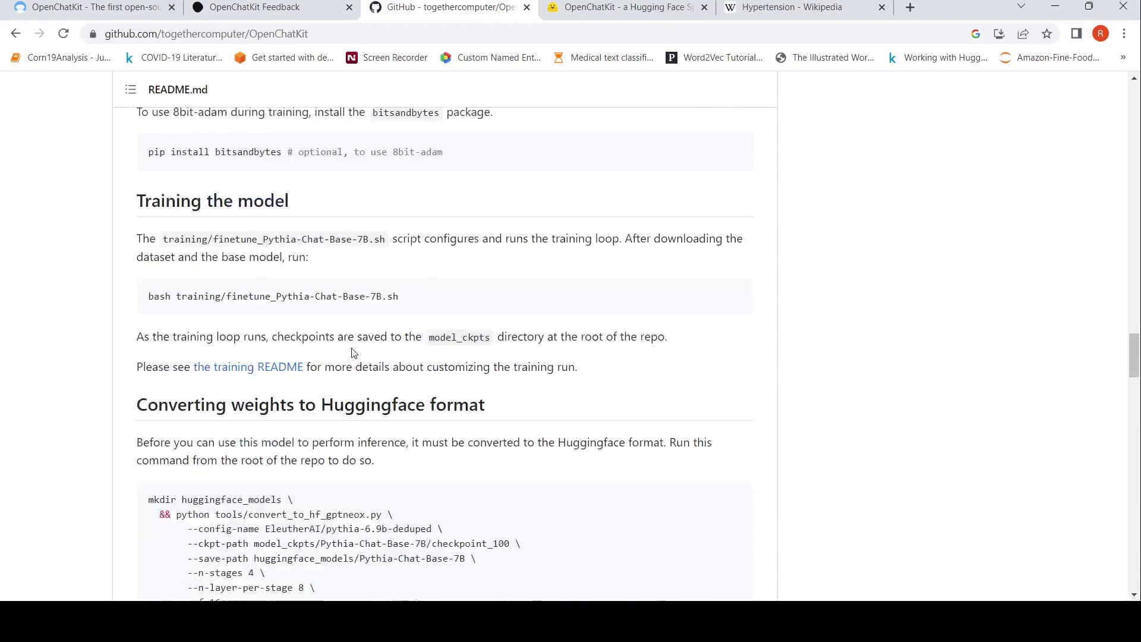
scroll(354, 352, "down", 7)
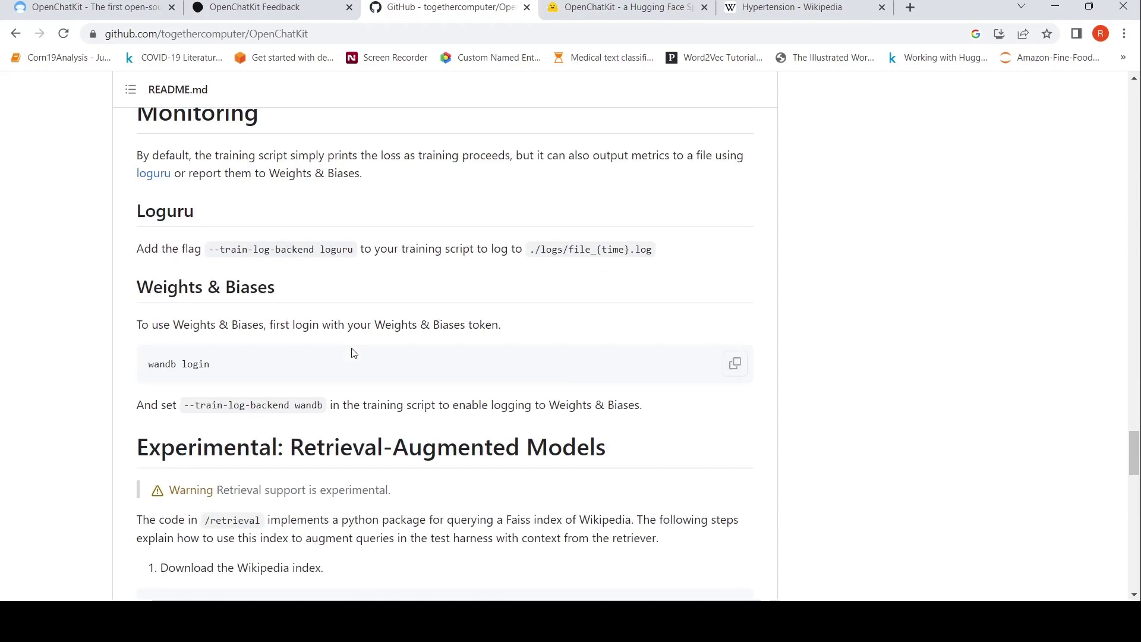
scroll(354, 353, "down", 20)
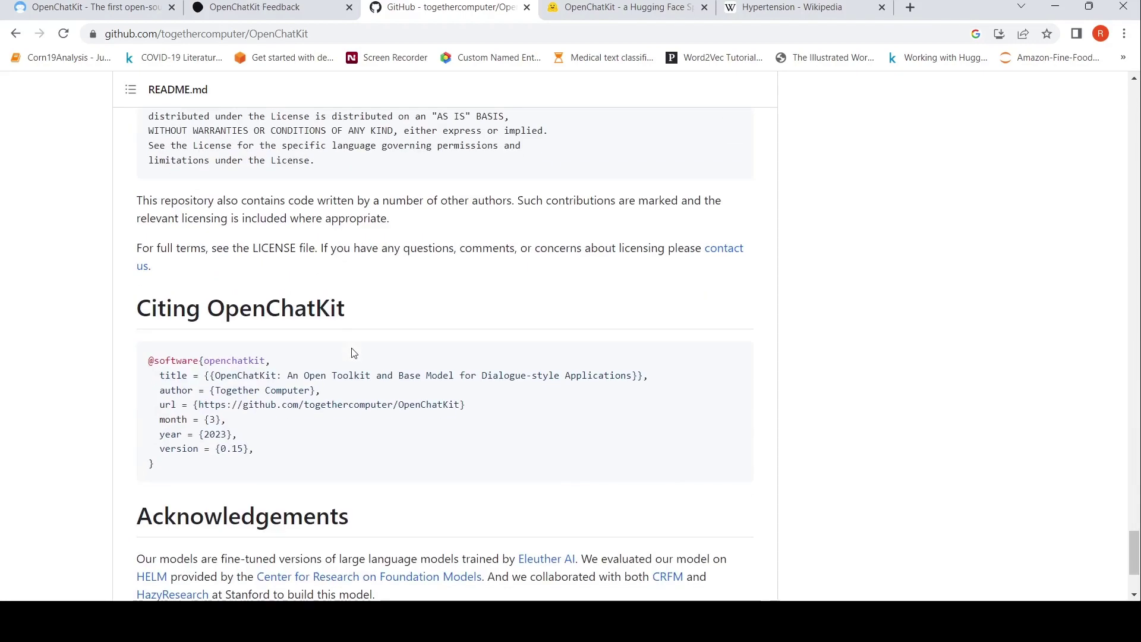
scroll(354, 353, "down", 4)
scroll(353, 353, "up", 20)
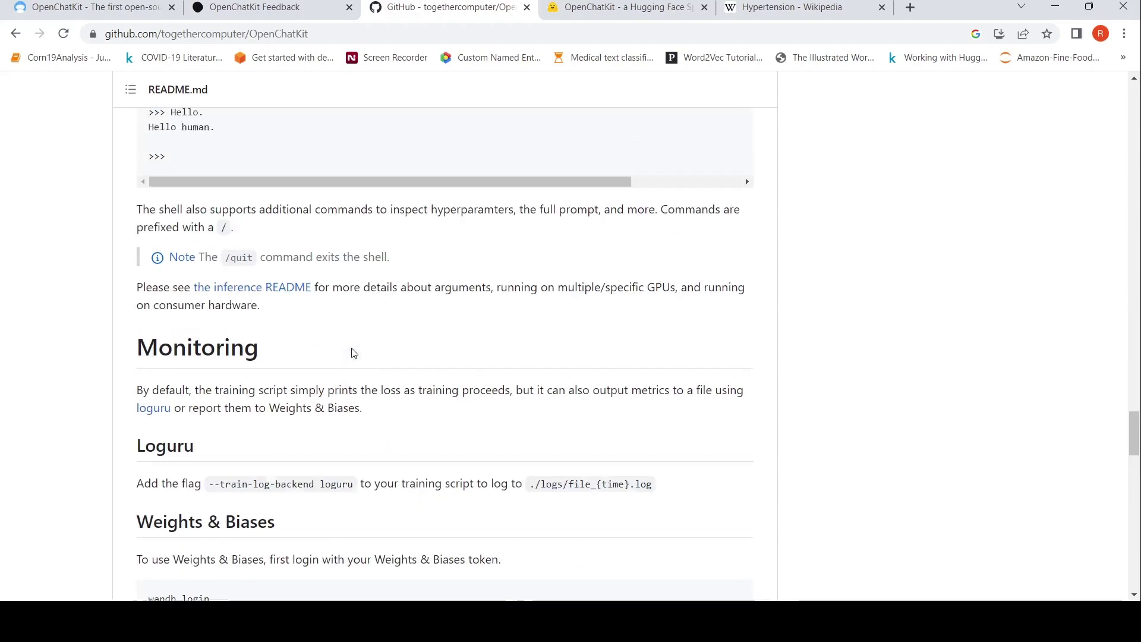
scroll(354, 353, "up", 15)
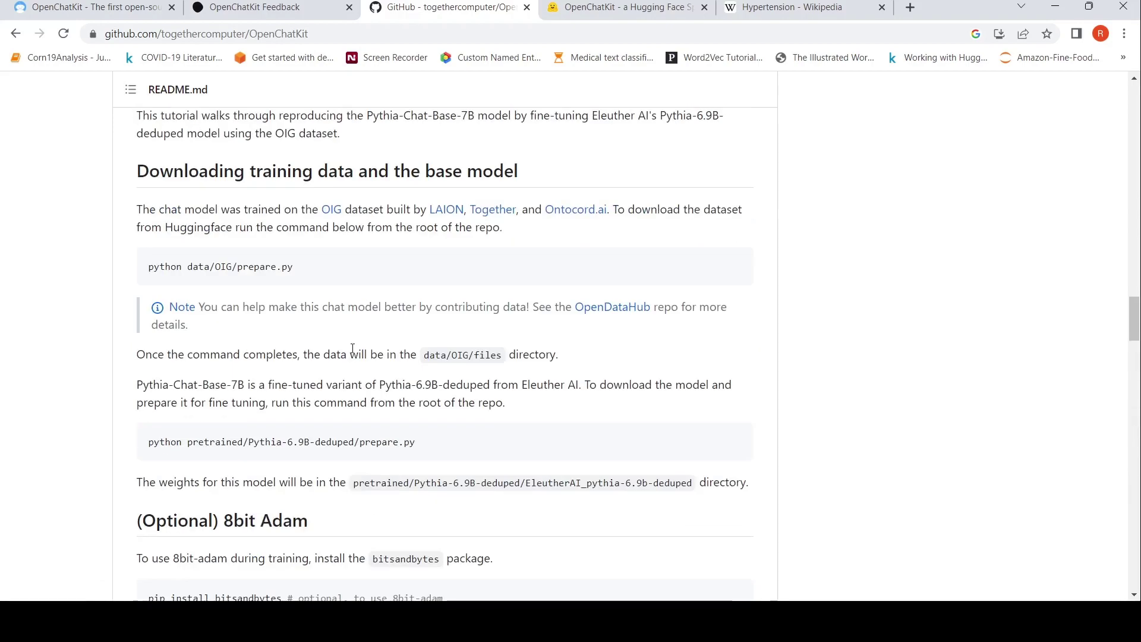
scroll(353, 349, "up", 20)
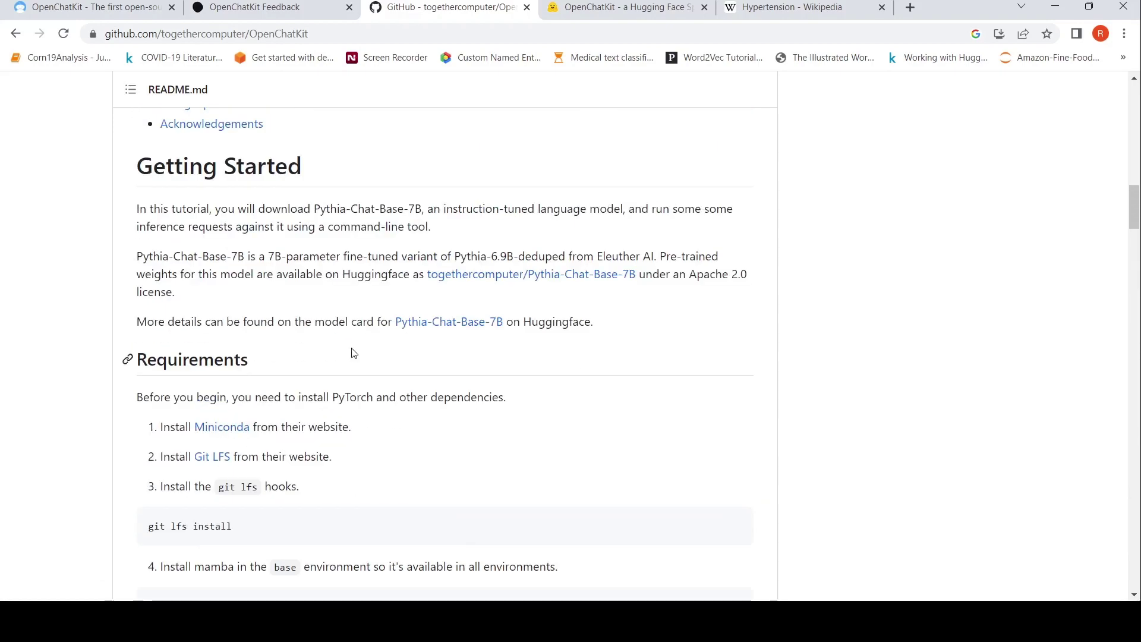
scroll(353, 352, "up", 6)
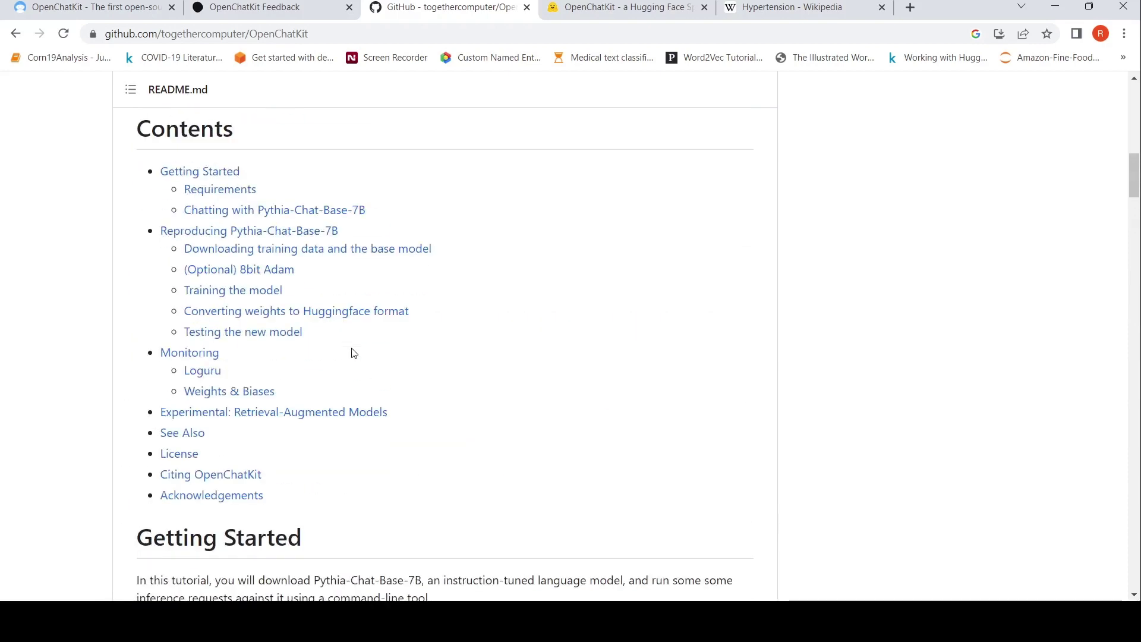
scroll(353, 353, "up", 15)
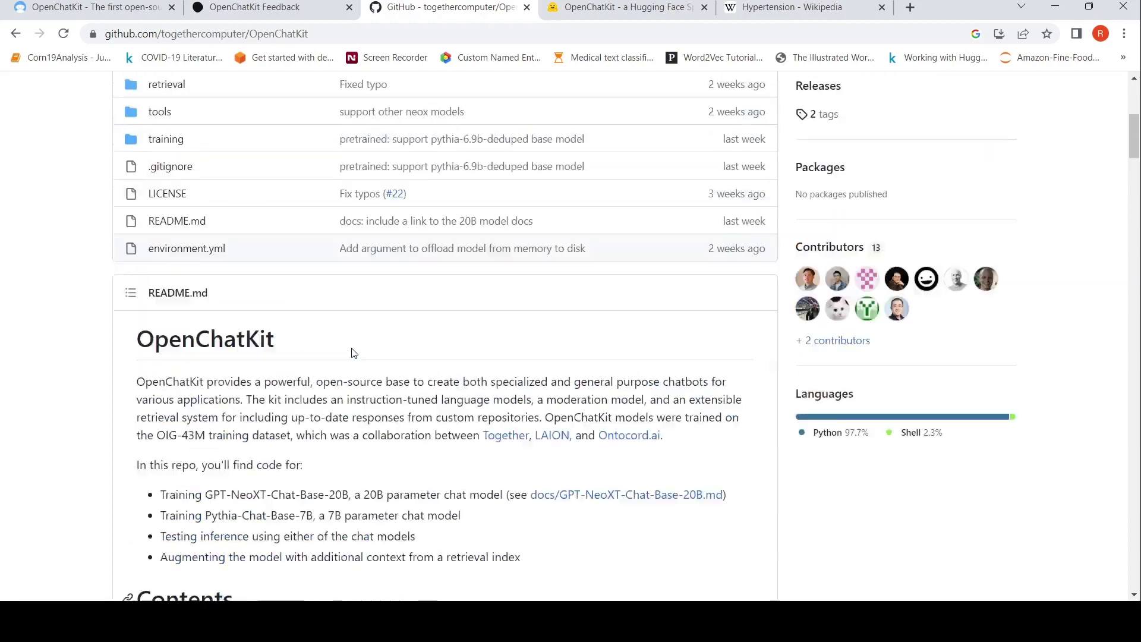
scroll(353, 353, "down", 8)
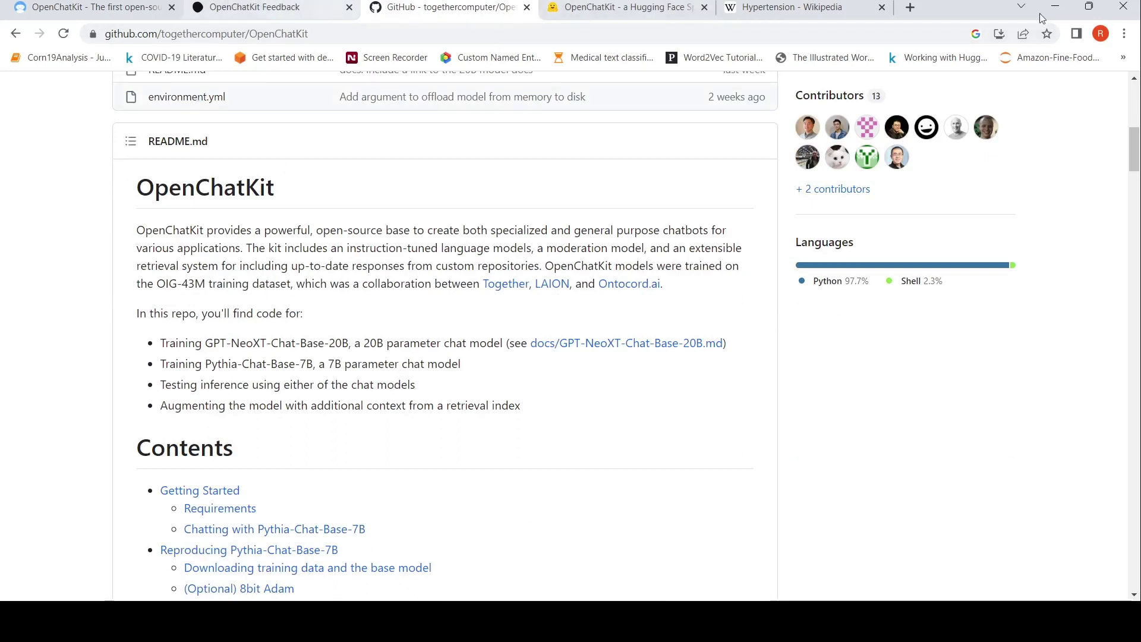
- Close the Hypertension Wikipedia tab and return to the openchatkit.net tab
left_click(882, 7)
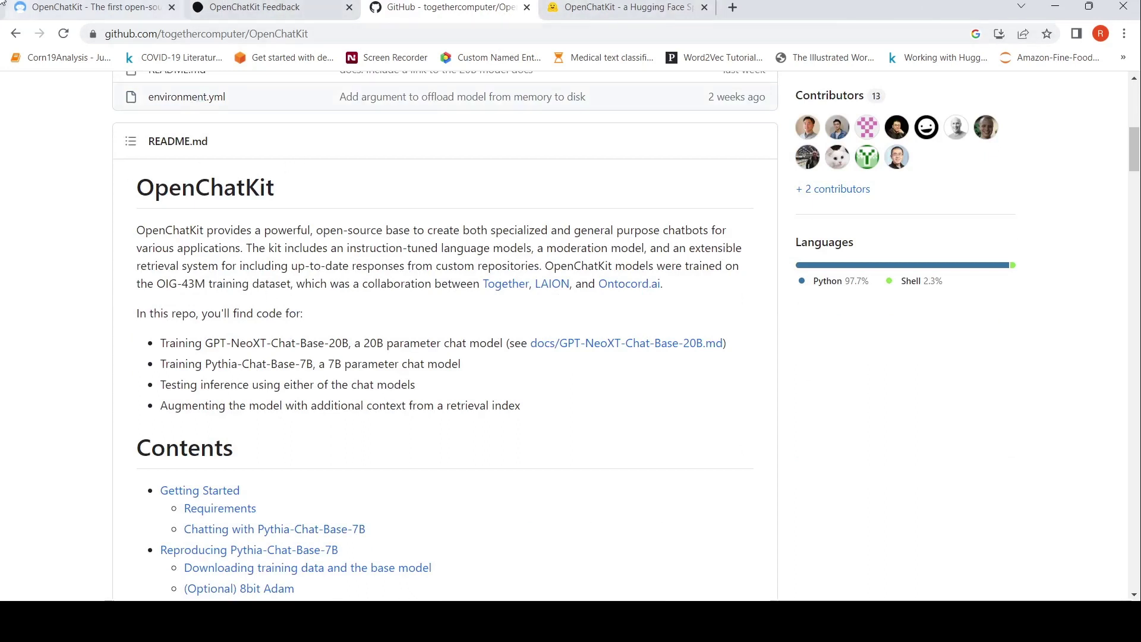
left_click(57, 10)
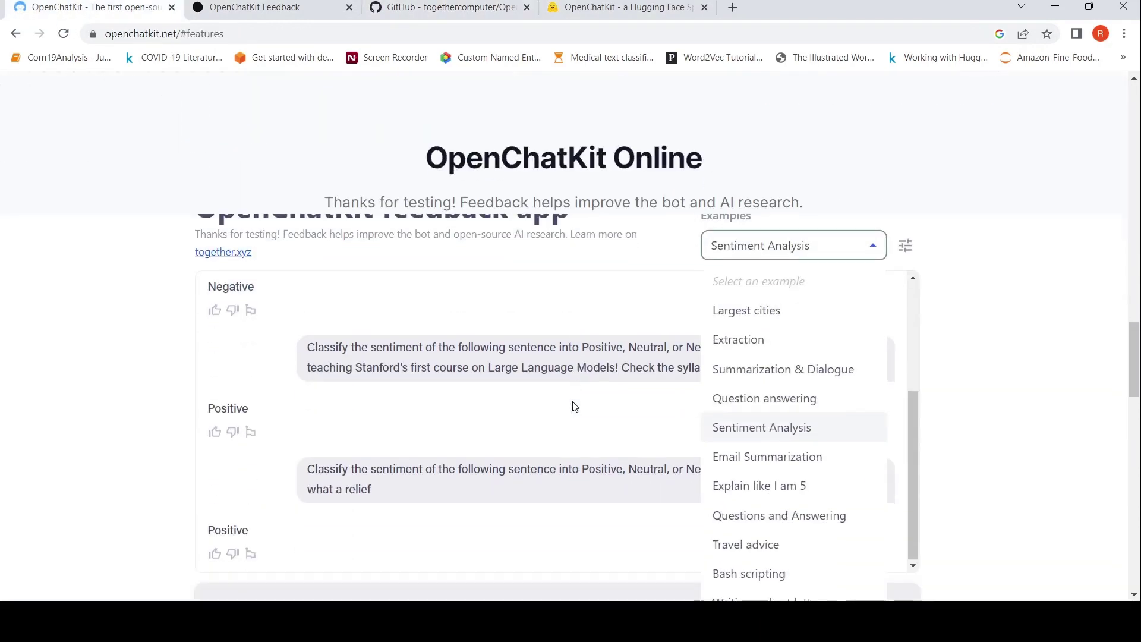
scroll(574, 406, "up", 20)
scroll(574, 407, "up", 5)
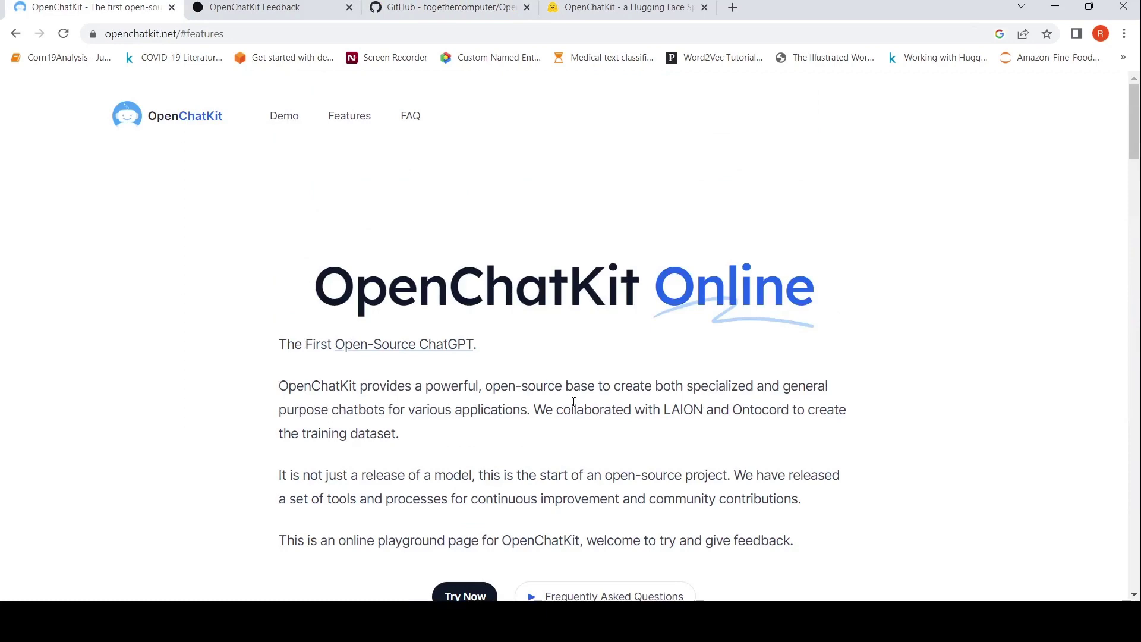
scroll(574, 402, "down", 6)
scroll(572, 401, "up", 6)
- Jump to the Demo feedback app and scroll back up to the OpenChatKit Online introduction
left_click(289, 125)
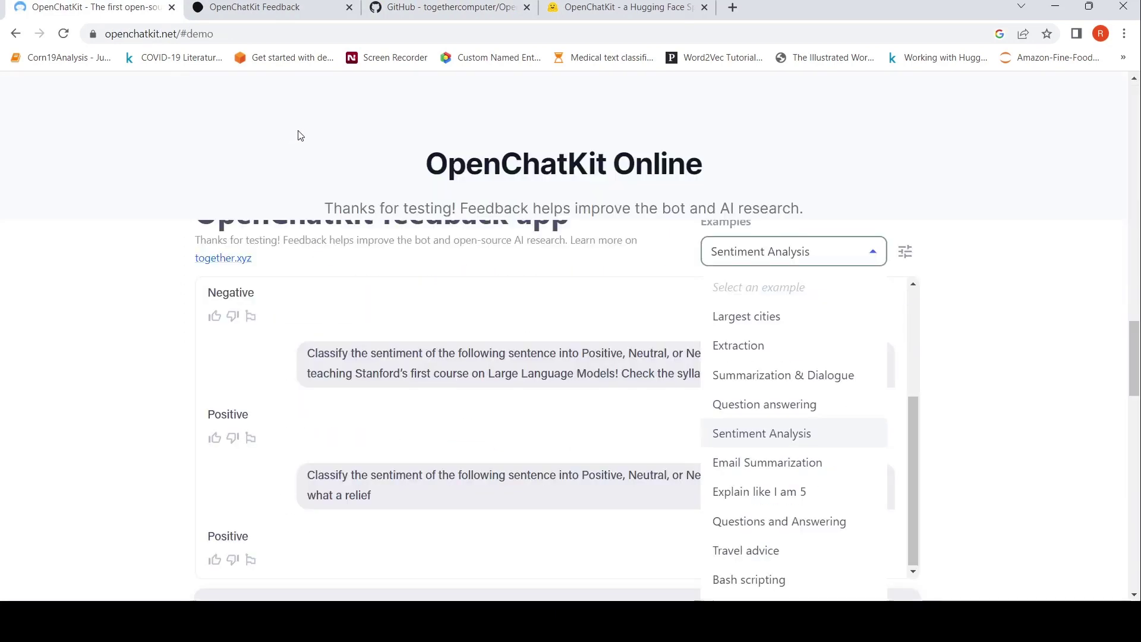
scroll(468, 324, "up", 10)
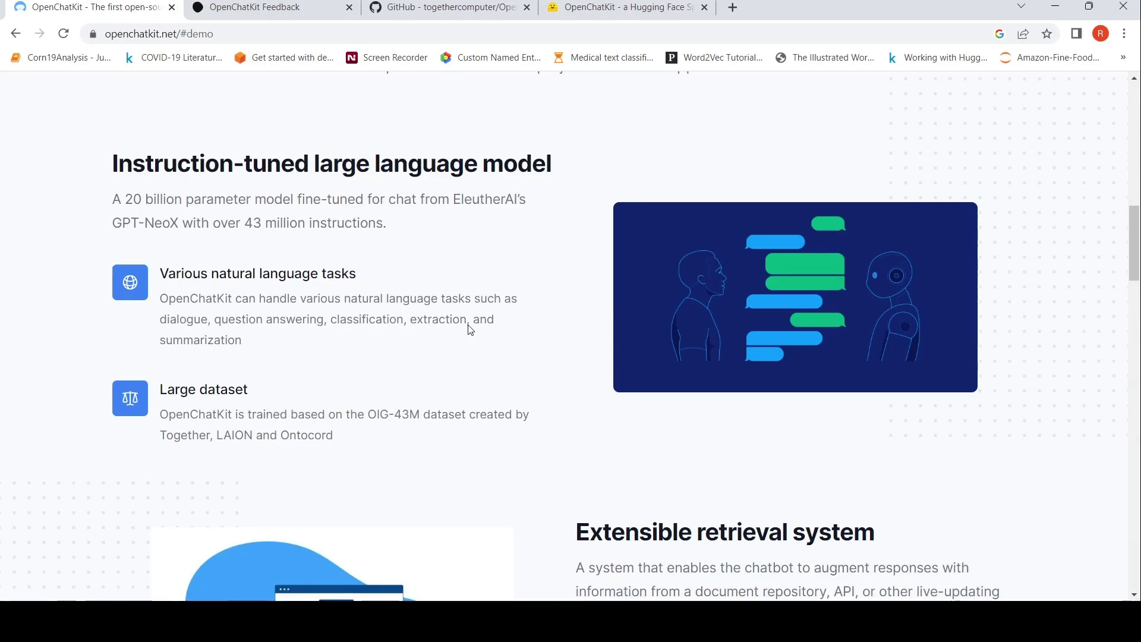
scroll(470, 328, "up", 7)
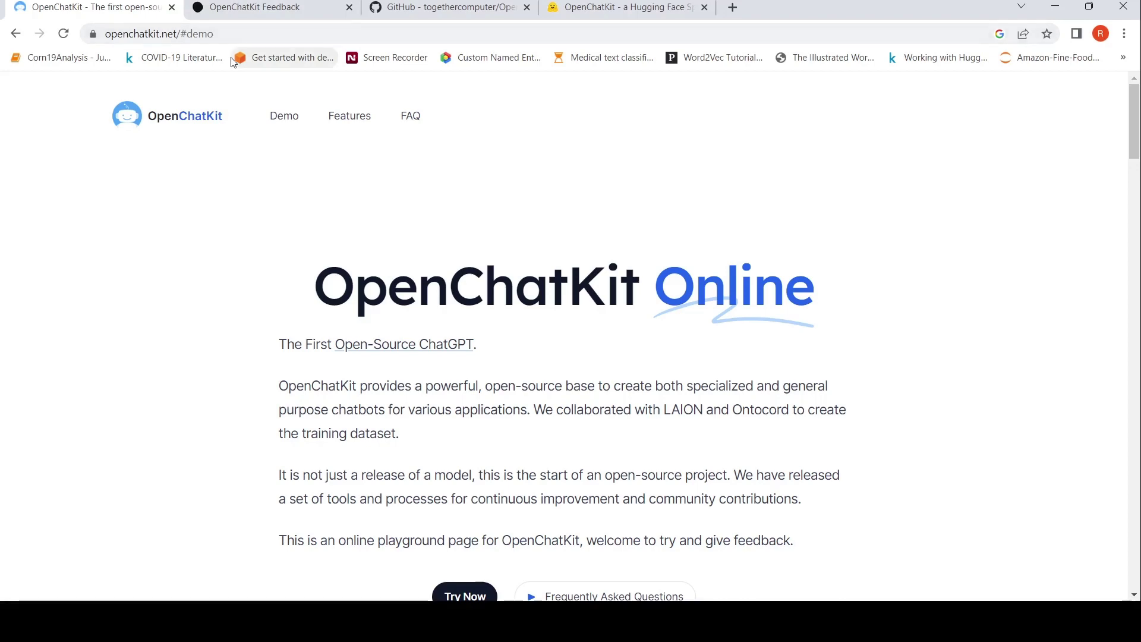
left_click(469, 6)
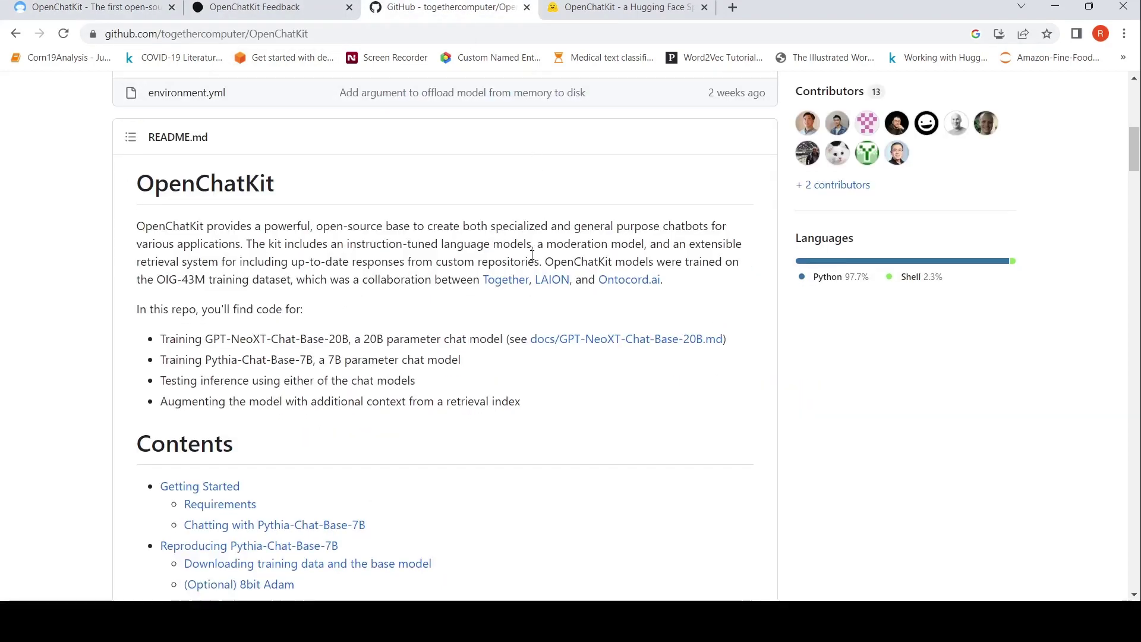
scroll(535, 179, "down", 9)
scroll(533, 259, "down", 6)
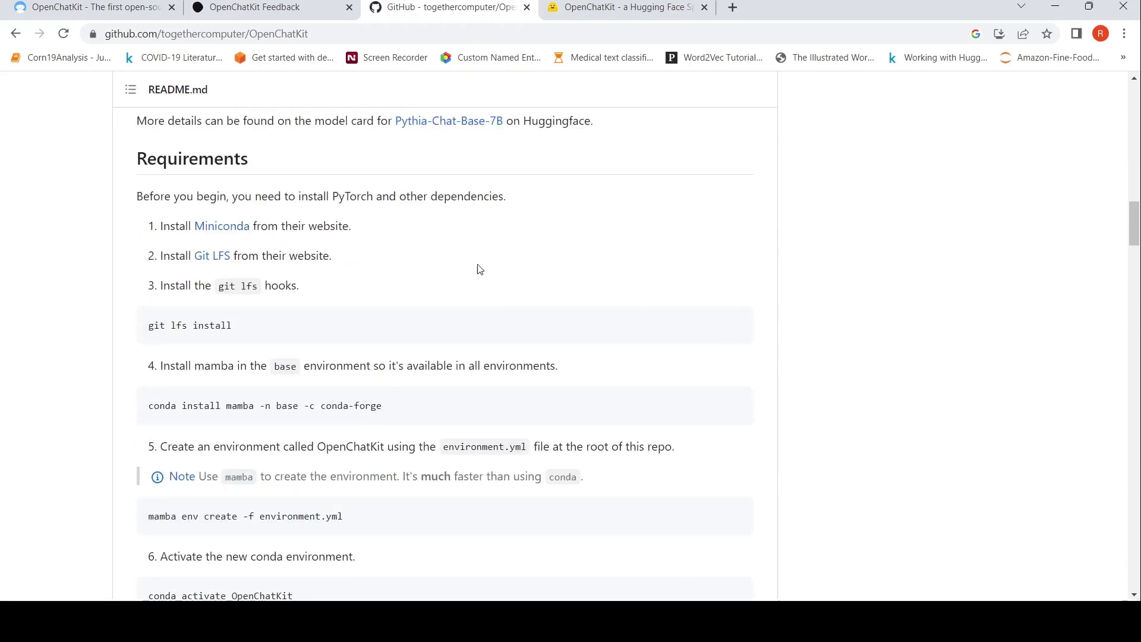
left_click(127, 9)
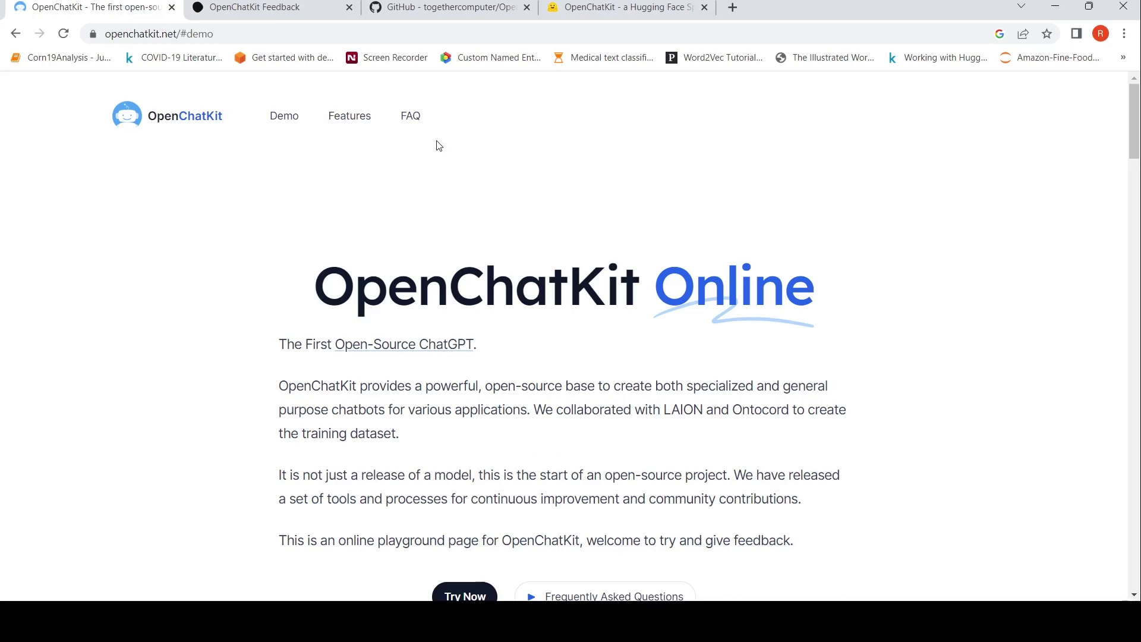